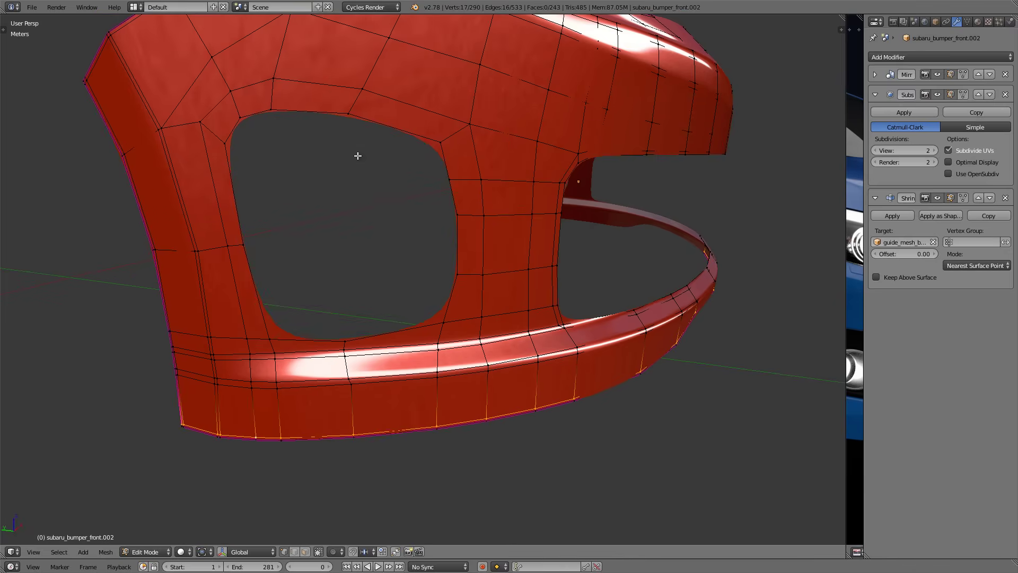
# - Add a Solidify modifier to the front bumper mesh
pyautogui.moveTo(461, 107); pyautogui.dragTo(388, 196, button='middle')
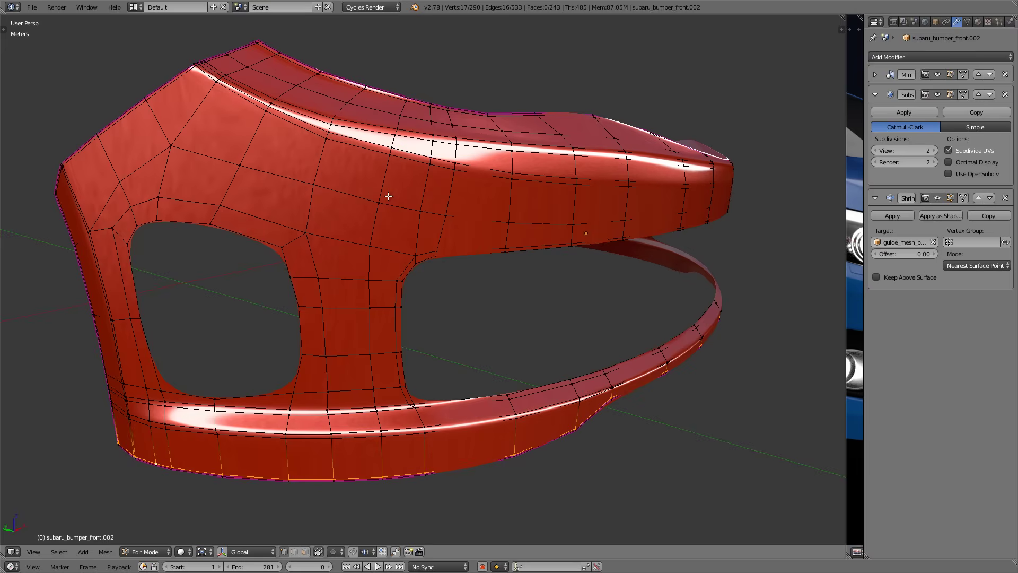
pyautogui.click(938, 57)
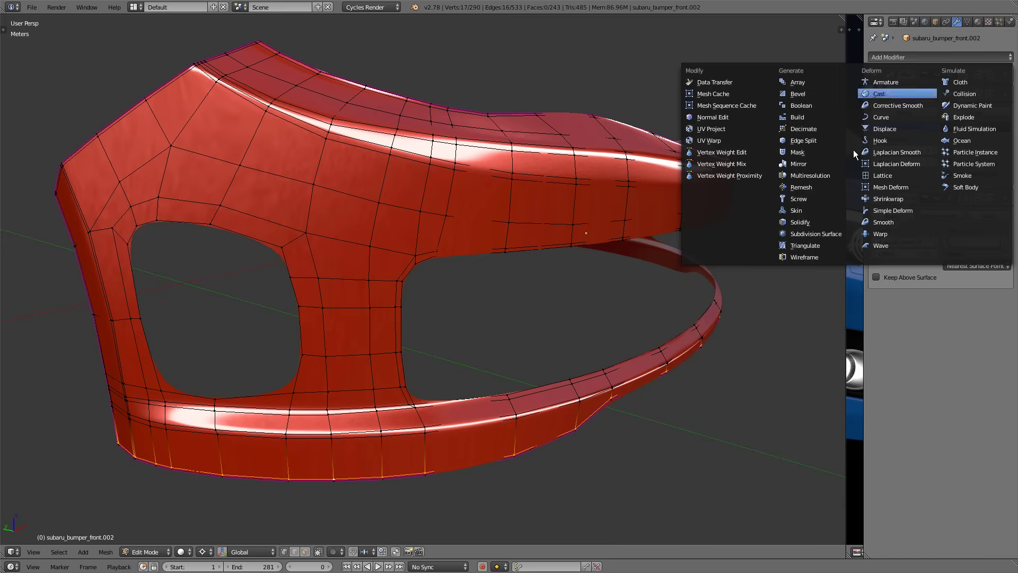
pyautogui.click(801, 223)
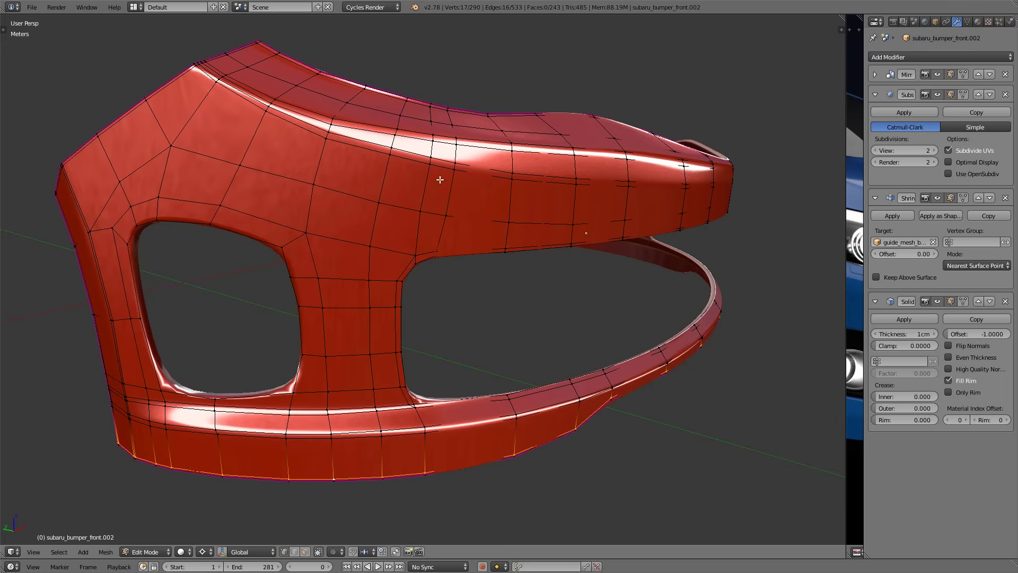
pyautogui.moveTo(320, 113); pyautogui.dragTo(461, 158, button='middle')
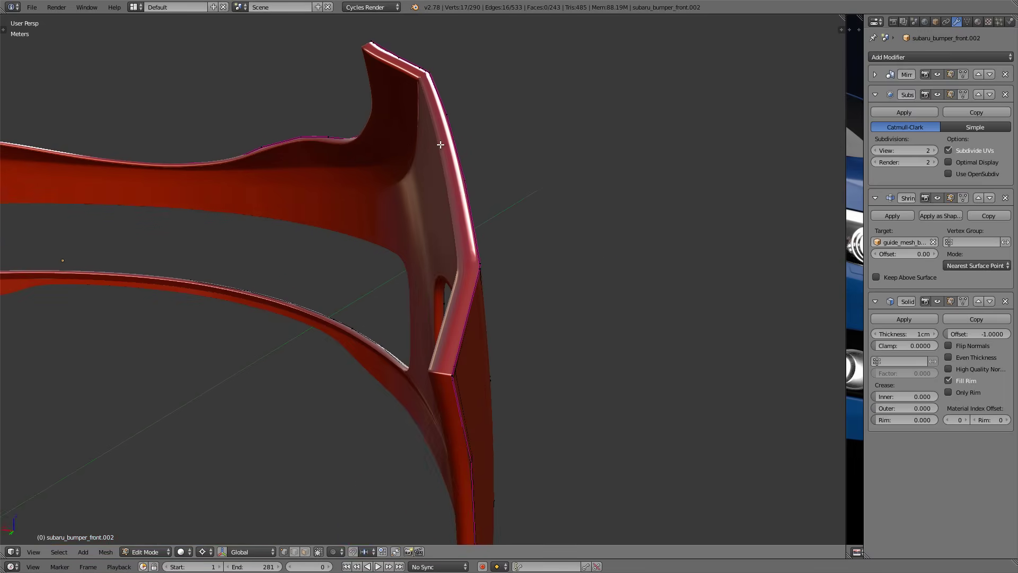
pyautogui.scroll(5, 388, 172)
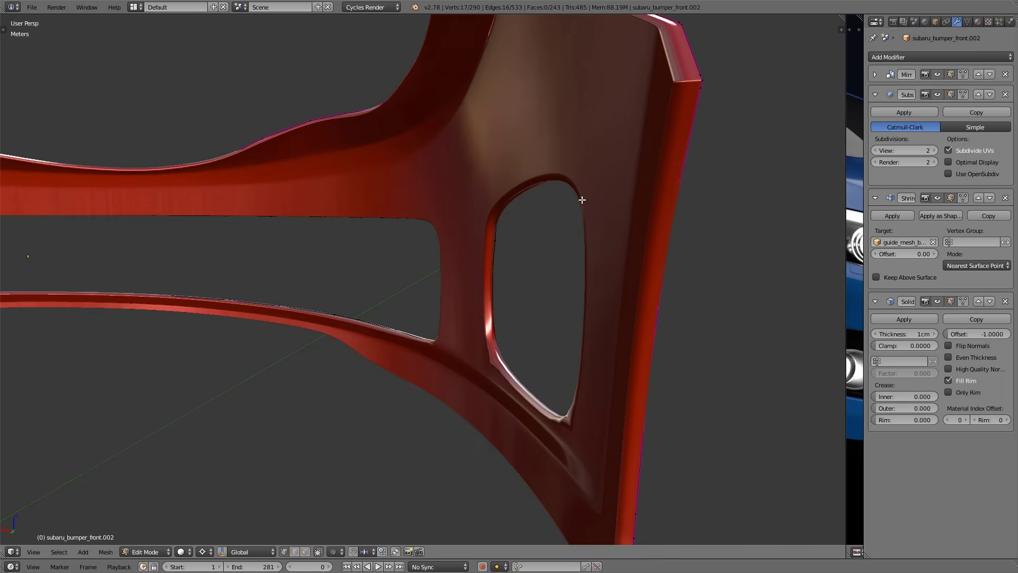
# - Set the Solidify modifier to Only Rim and apply it to the bumper in Object Mode
pyautogui.click(948, 392)
pyautogui.moveTo(609, 165); pyautogui.dragTo(430, 280, button='middle')
pyautogui.scroll(2, 430, 281)
pyautogui.scroll(1, 430, 262)
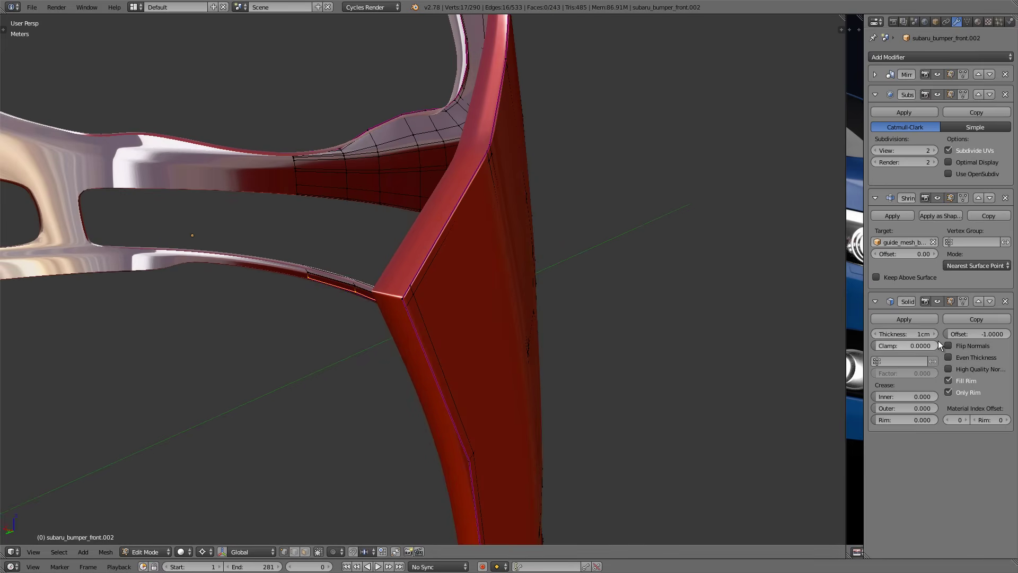
pyautogui.press('Tab')
pyautogui.moveTo(447, 295); pyautogui.dragTo(418, 268, button='middle')
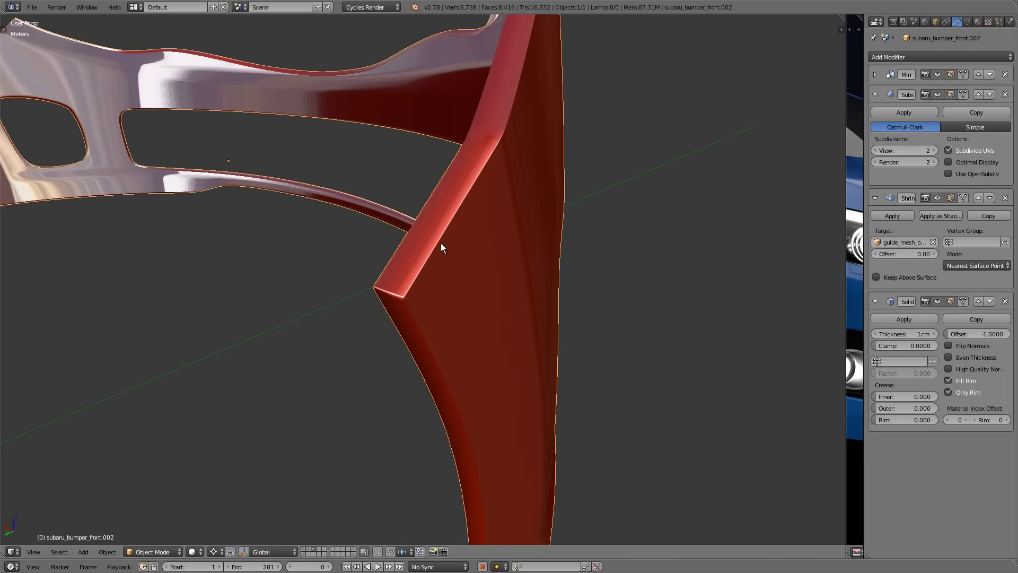
pyautogui.click(900, 320)
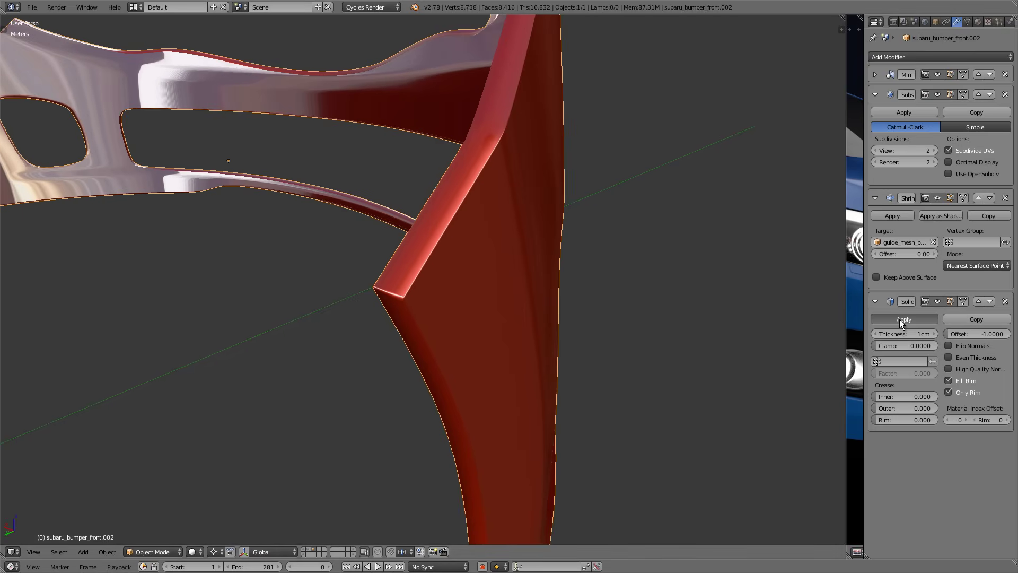
# - Delete the vertices of the extruded inner rim loop around the bumper's side opening
pyautogui.press('Tab')
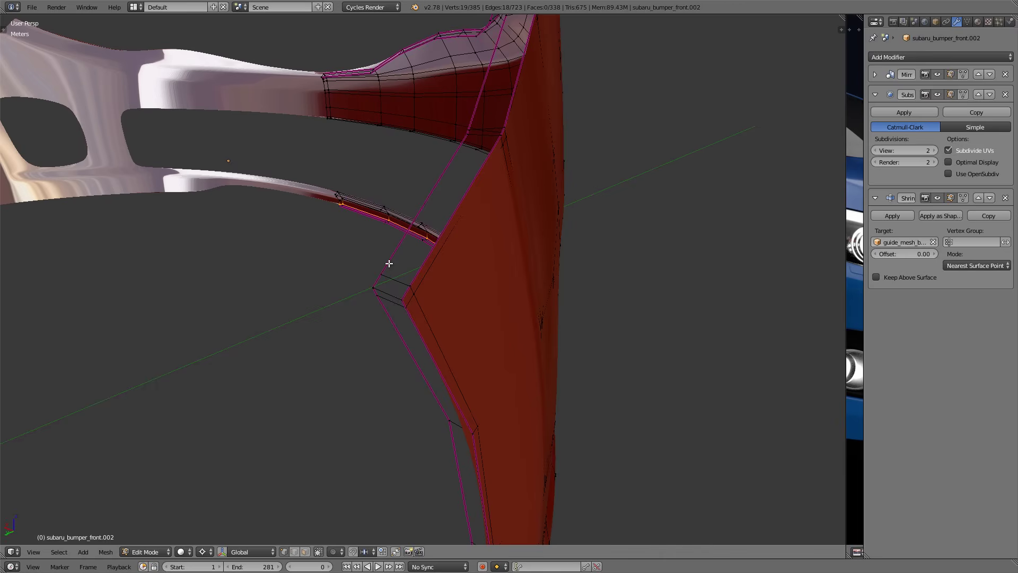
pyautogui.press('Tab')
pyautogui.moveTo(398, 263); pyautogui.dragTo(421, 281, button='middle')
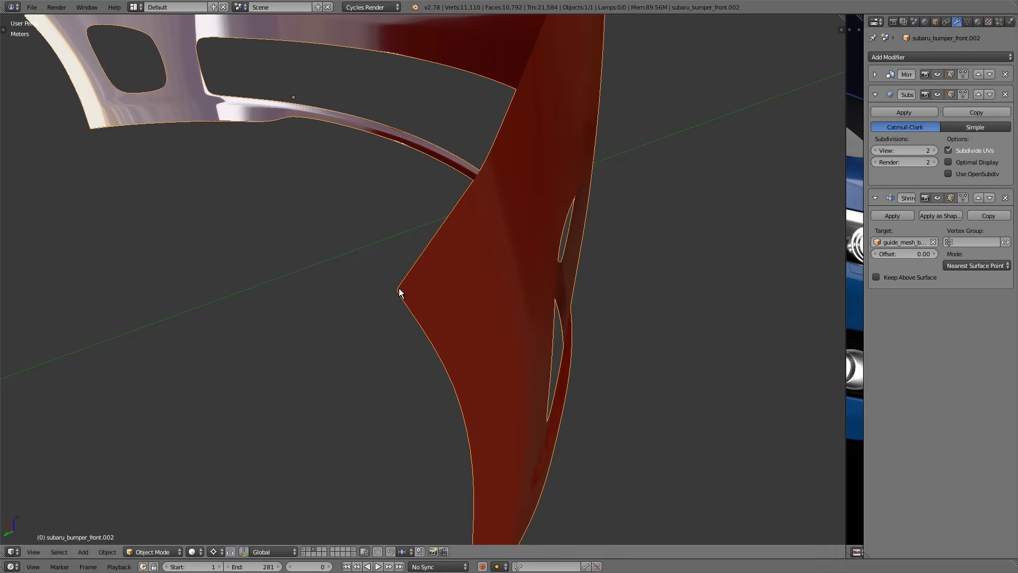
pyautogui.press('Tab')
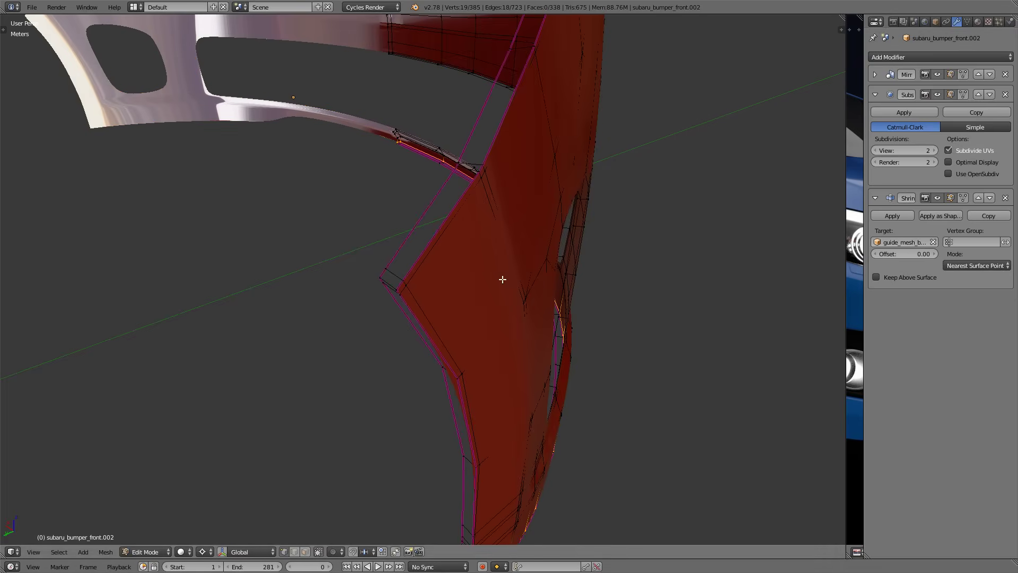
pyautogui.moveTo(535, 269); pyautogui.dragTo(502, 345, button='middle')
pyautogui.keyDown('alt'); pyautogui.rightClick(504, 333); pyautogui.keyUp('alt')
pyautogui.moveTo(540, 271); pyautogui.dragTo(554, 263, button='middle')
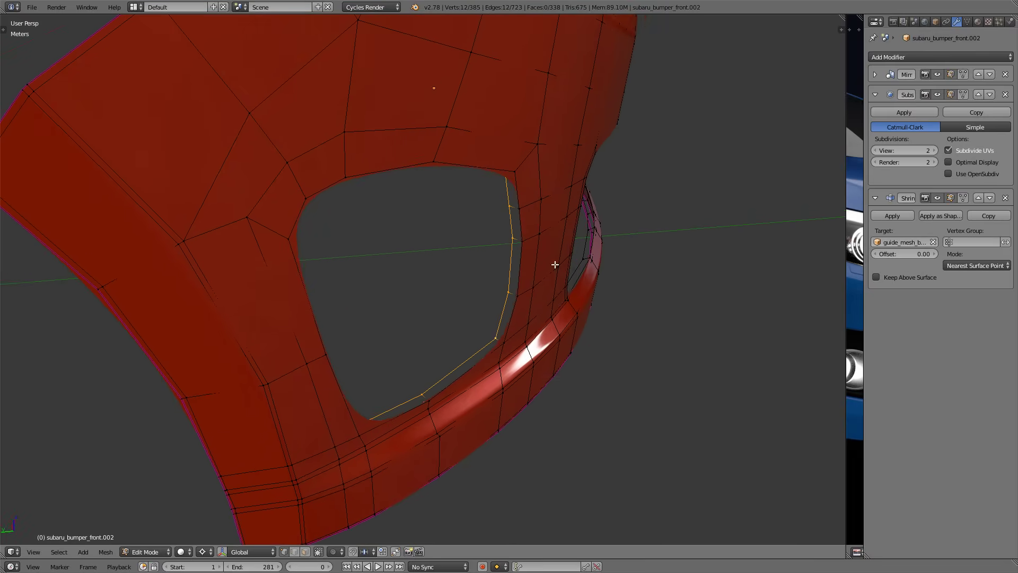
pyautogui.press('x')
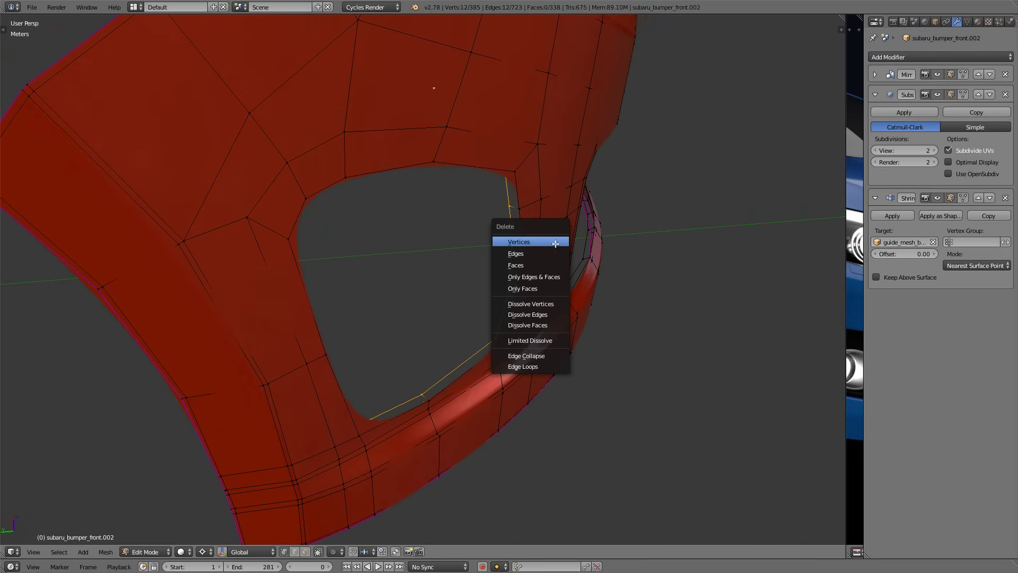
pyautogui.click(555, 242)
# - Delete the rim faces generated along the bumper's mirror centre seam
pyautogui.scroll(-5, 555, 241)
pyautogui.moveTo(498, 163); pyautogui.dragTo(500, 129, button='middle')
pyautogui.scroll(5, 456, 106)
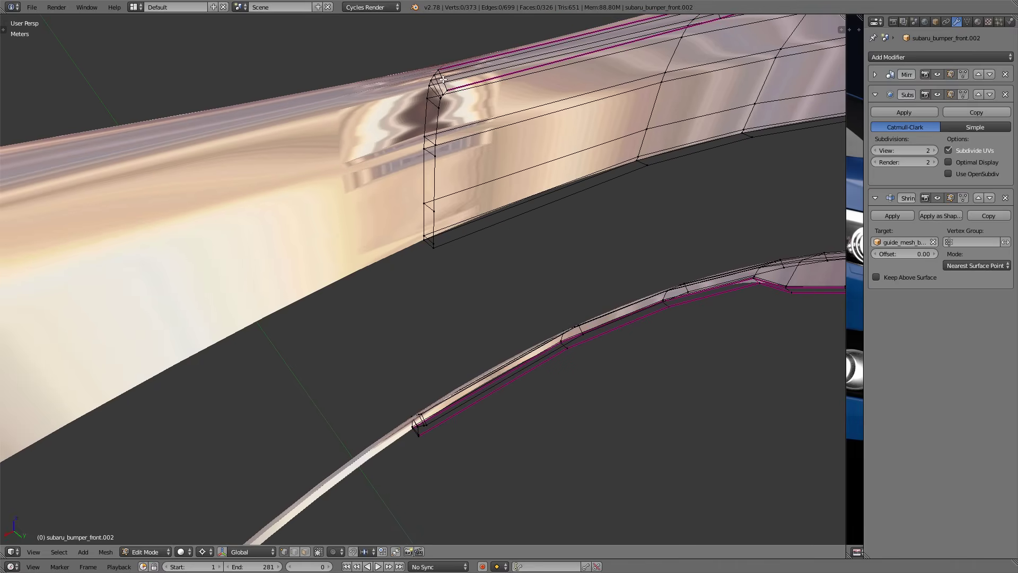
pyautogui.moveTo(449, 202); pyautogui.dragTo(459, 141, button='middle')
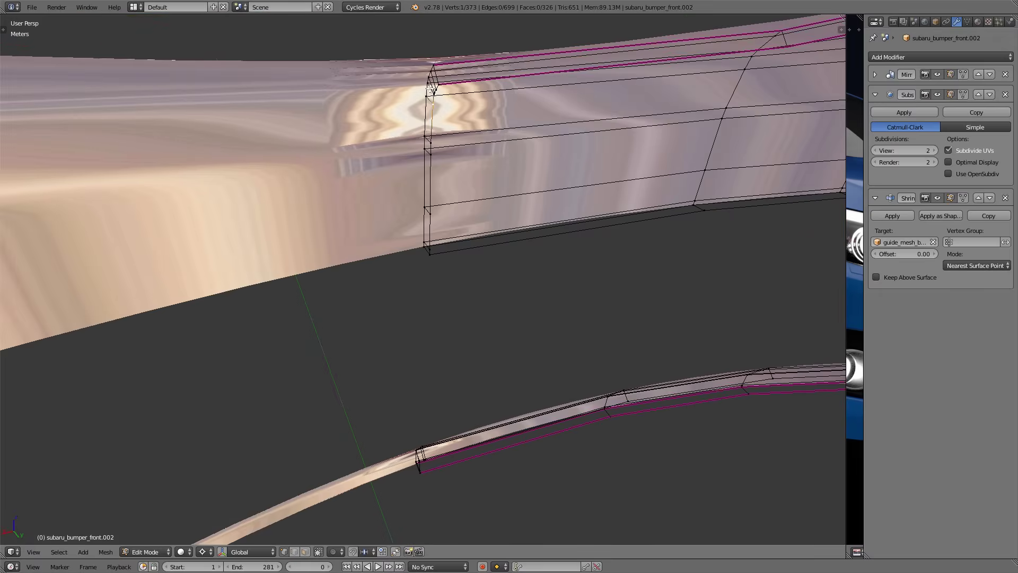
pyautogui.press('b')
pyautogui.moveTo(393, 36); pyautogui.dragTo(475, 484)
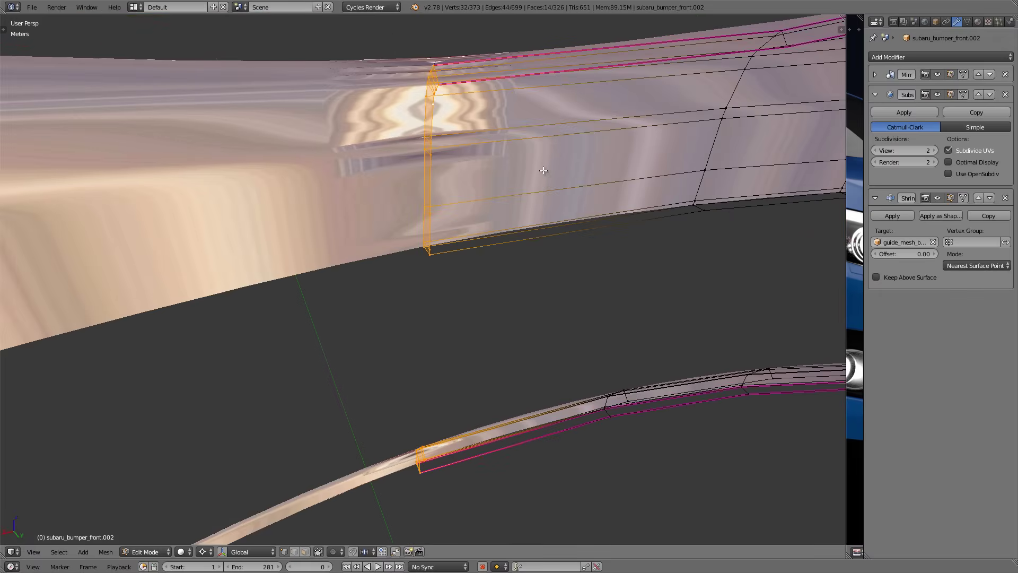
pyautogui.press('x')
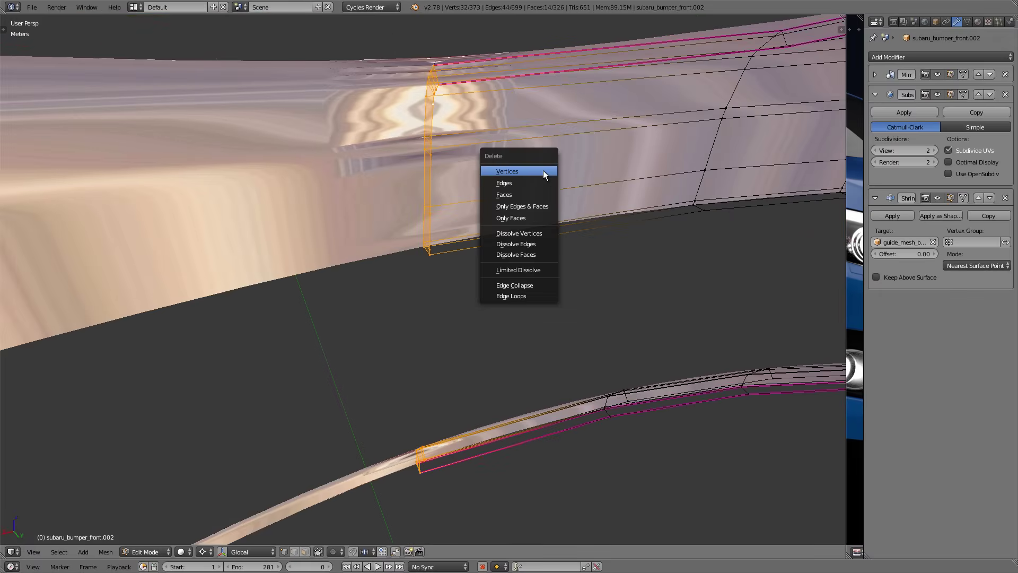
pyautogui.click(535, 196)
pyautogui.press('Tab')
pyautogui.moveTo(479, 142); pyautogui.dragTo(532, 166, button='middle')
# - Select the inner edge loops of the extruded rim and assign them to a new vertex group
pyautogui.press('Tab')
pyautogui.keyDown('alt'); pyautogui.rightClick(453, 263); pyautogui.keyUp('alt')
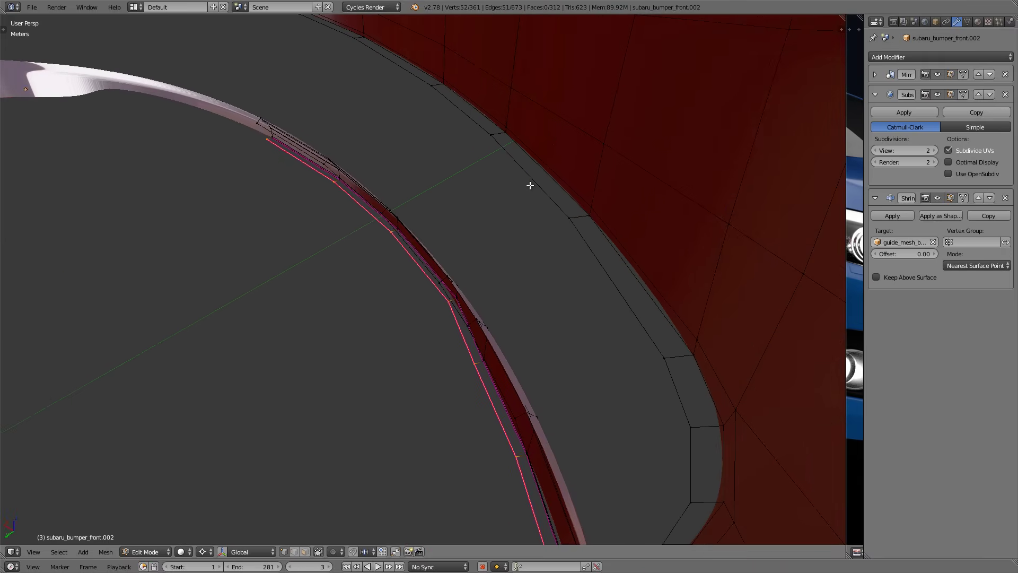
pyautogui.keyDown('alt'); pyautogui.keyDown('shift'); pyautogui.rightClick(531, 185); pyautogui.keyUp('shift'); pyautogui.keyUp('alt')
pyautogui.scroll(-6, 532, 185)
pyautogui.moveTo(539, 187); pyautogui.dragTo(492, 181, button='middle')
pyautogui.scroll(5, 482, 181)
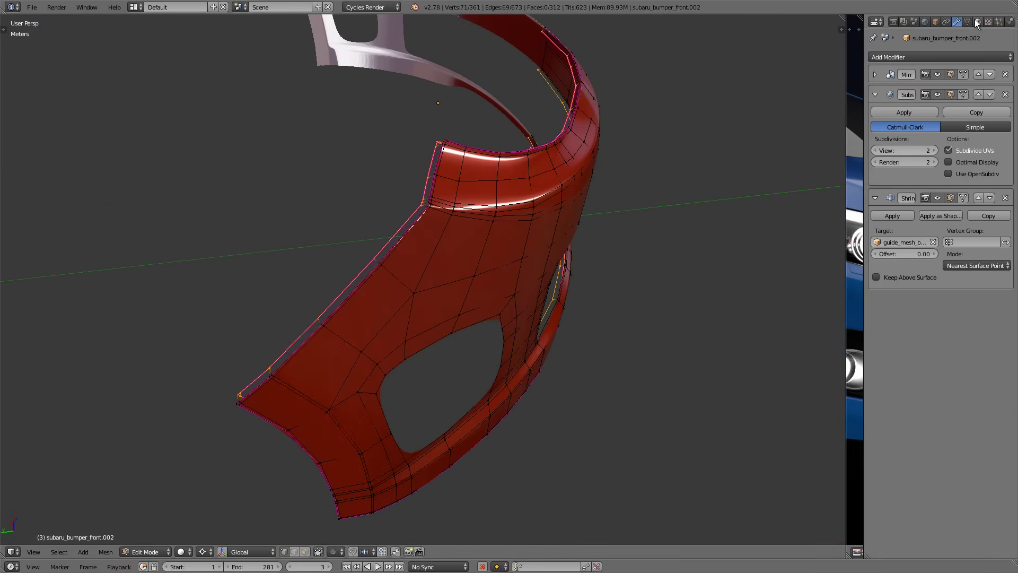
pyautogui.click(968, 22)
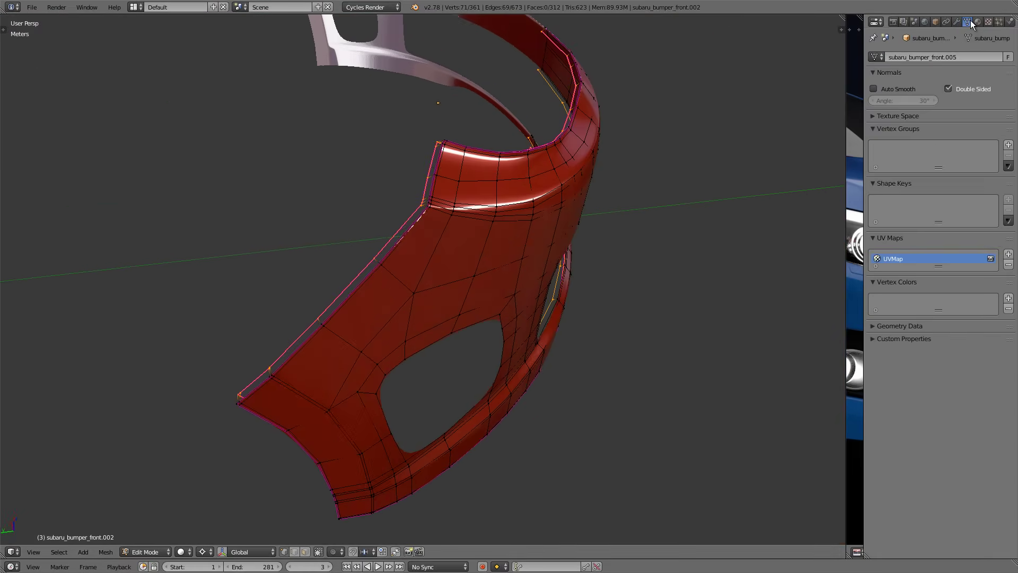
pyautogui.click(1009, 146)
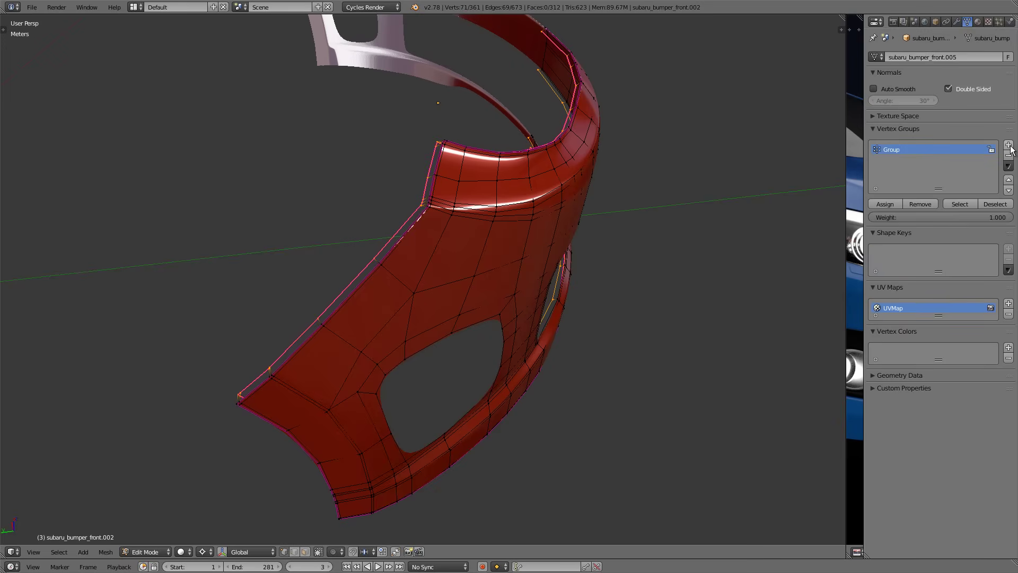
pyautogui.click(889, 204)
# - Limit the Shrinkwrap modifier with the vertex group named Group and invert its influence
pyautogui.press('Tab')
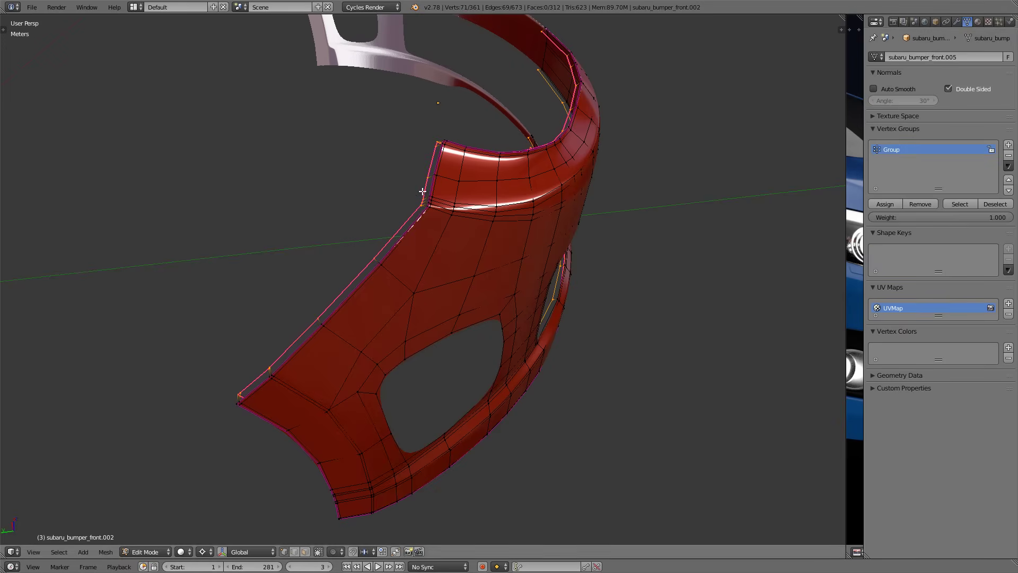
pyautogui.moveTo(491, 221); pyautogui.dragTo(478, 194, button='middle')
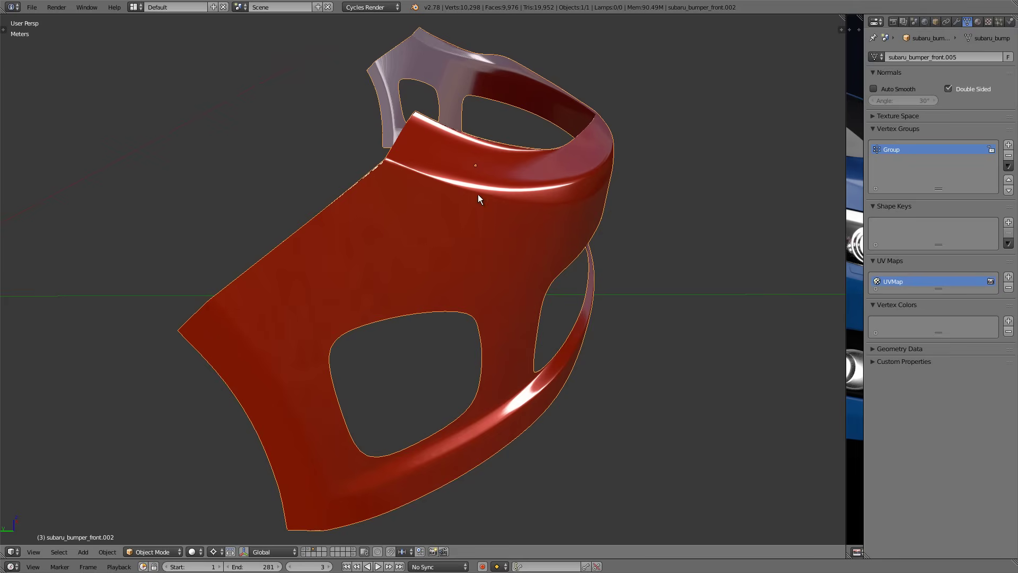
pyautogui.click(955, 21)
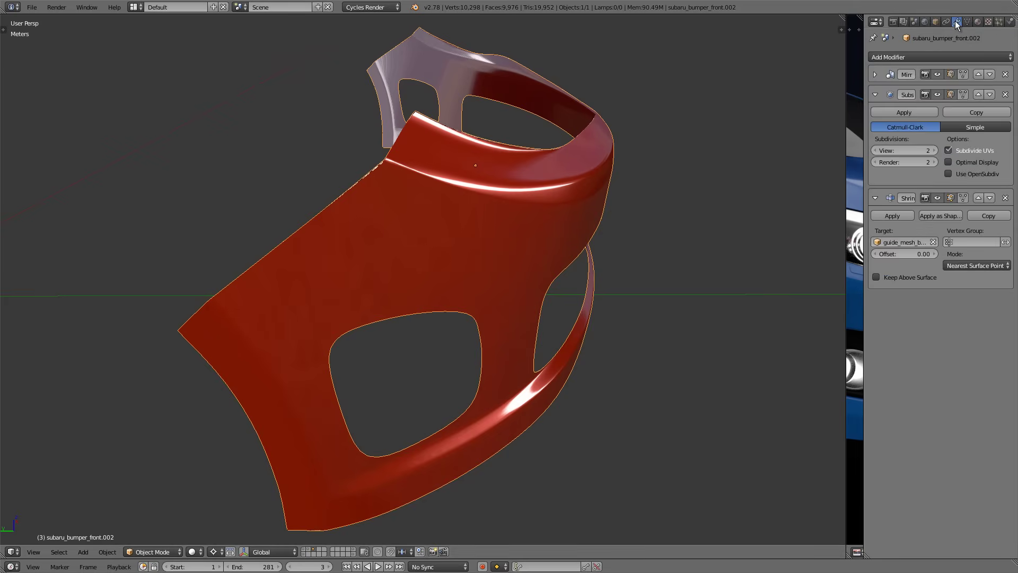
pyautogui.click(966, 243)
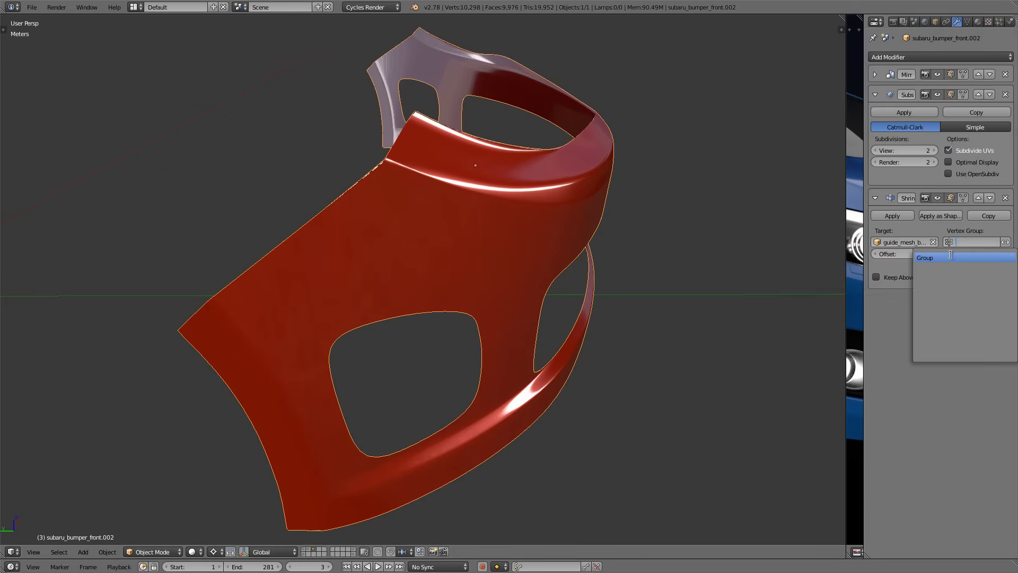
pyautogui.click(950, 256)
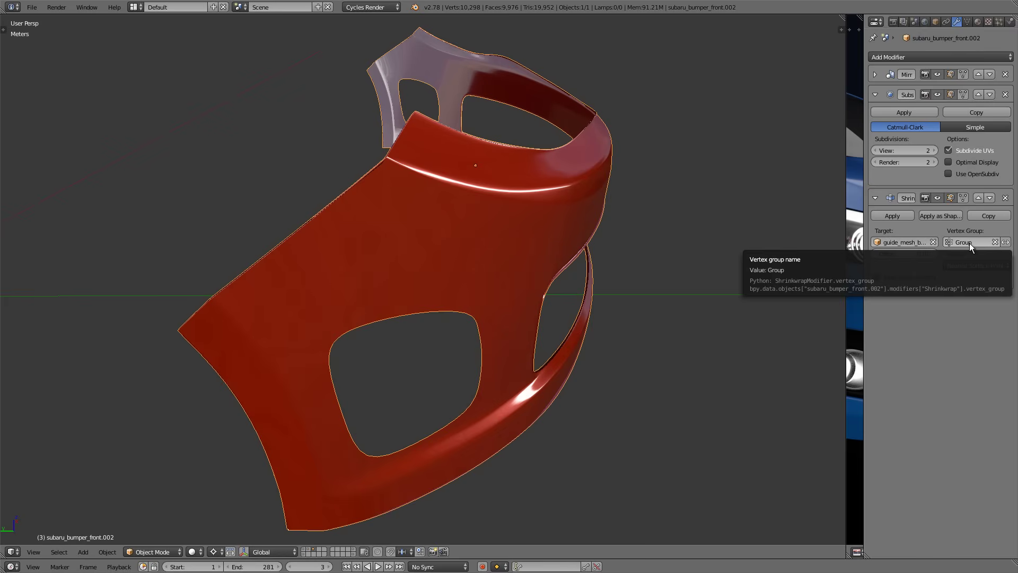
pyautogui.click(1006, 243)
# - Add a second Solidify modifier to the bumper, set it to Only Rim and apply it
pyautogui.moveTo(366, 180); pyautogui.dragTo(399, 226, button='middle')
pyautogui.scroll(2, 383, 239)
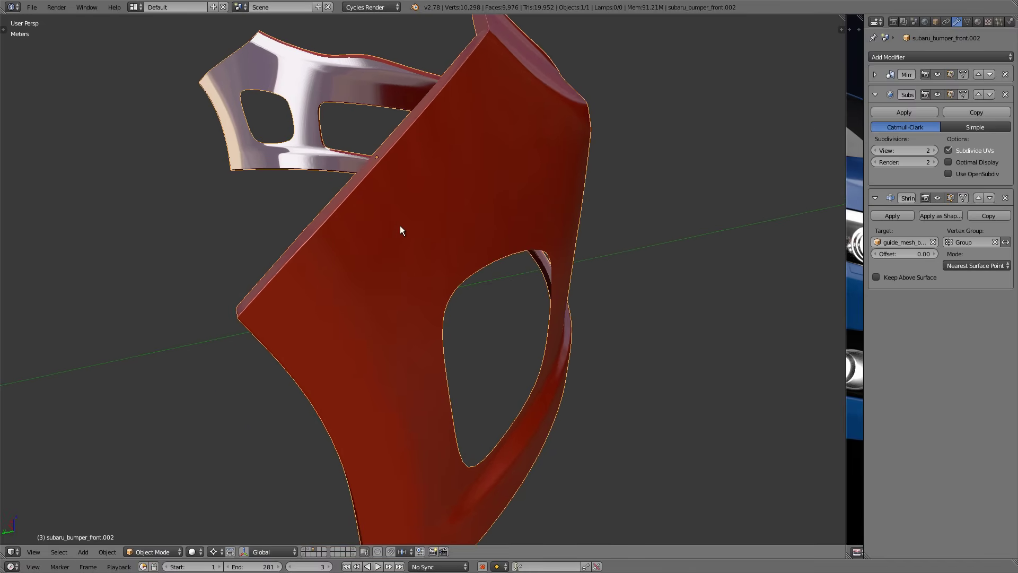
pyautogui.moveTo(345, 177); pyautogui.dragTo(404, 174, button='middle')
pyautogui.moveTo(364, 222); pyautogui.dragTo(415, 247, button='middle')
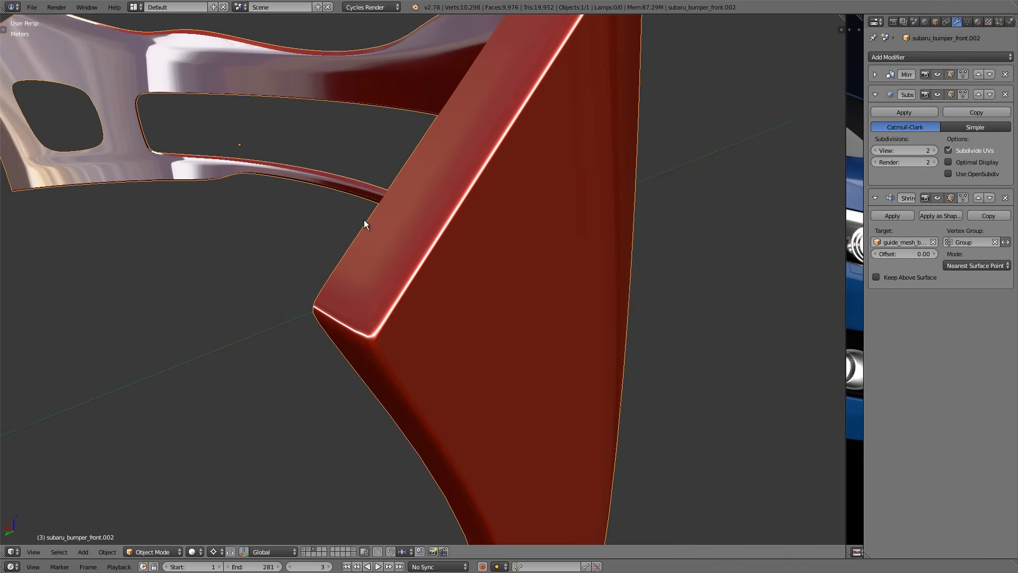
pyautogui.moveTo(364, 223); pyautogui.dragTo(491, 228, button='middle')
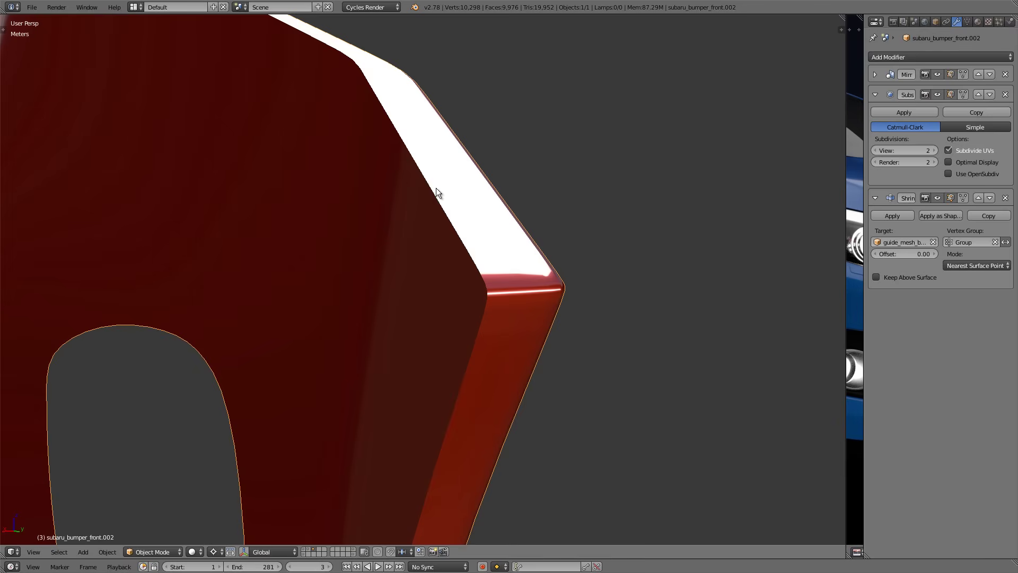
pyautogui.click(913, 57)
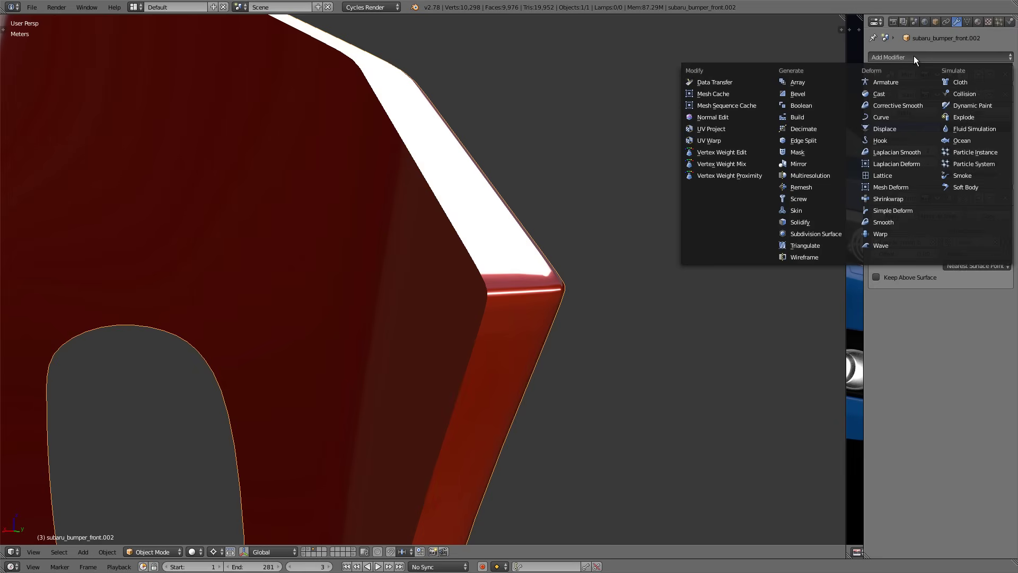
pyautogui.click(827, 219)
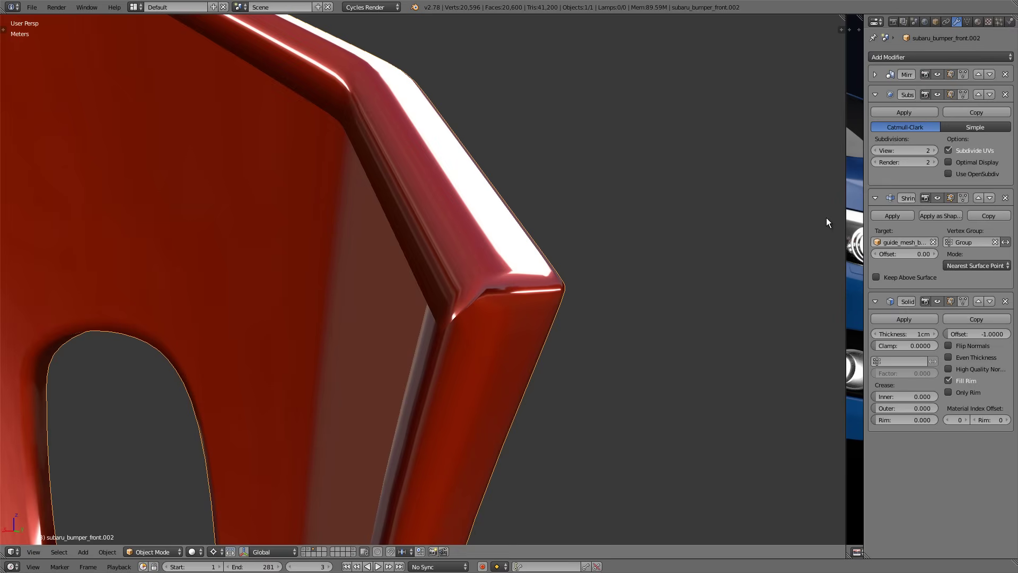
pyautogui.click(950, 390)
pyautogui.click(904, 318)
# - Delete the vertices of the newly generated rim loop around the bumper's side opening
pyautogui.moveTo(564, 306); pyautogui.dragTo(531, 285, button='middle')
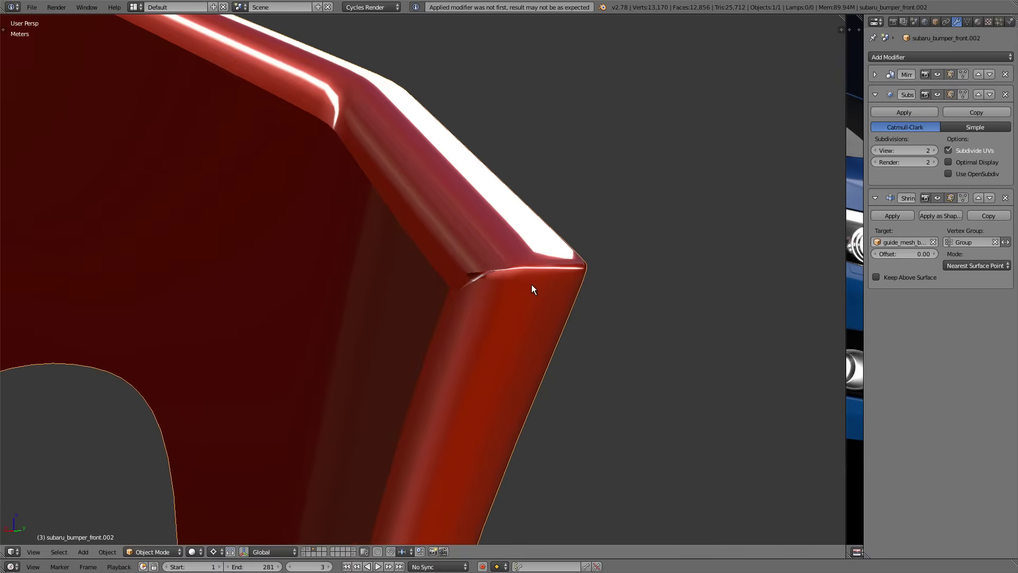
pyautogui.press('Tab')
pyautogui.moveTo(383, 359); pyautogui.dragTo(380, 326, button='middle')
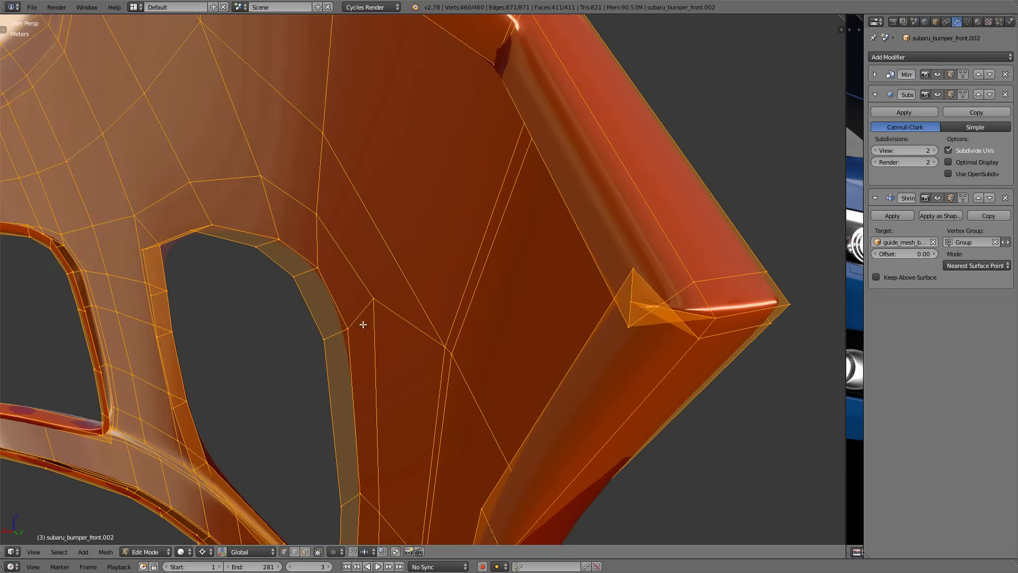
pyautogui.keyDown('alt'); pyautogui.rightClick(295, 307); pyautogui.keyUp('alt')
pyautogui.press('x')
pyautogui.click(307, 278)
pyautogui.moveTo(391, 284); pyautogui.dragTo(440, 272, button='middle')
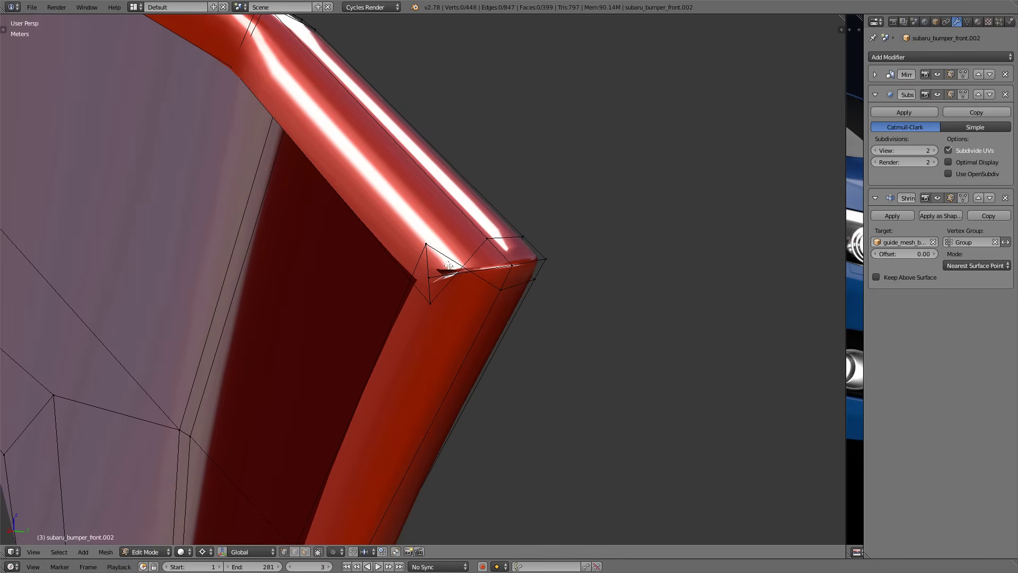
# - Vertex-slide the crossing vertices on the inner edge of the rim's pointed side corner one by one to untangle the corner
pyautogui.scroll(1, 448, 265)
pyautogui.rightClick(420, 245)
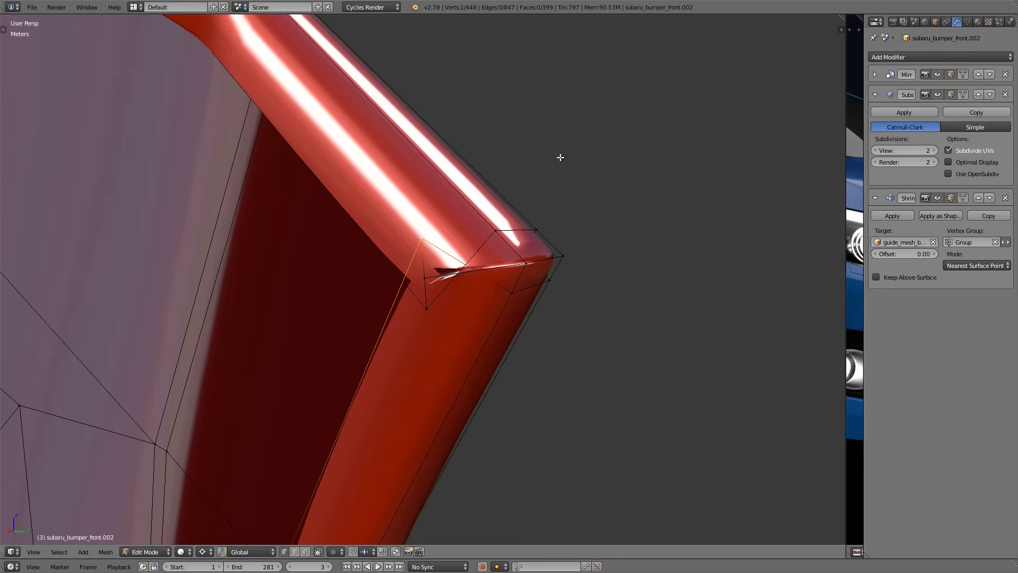
pyautogui.hotkey('shift', 'v')
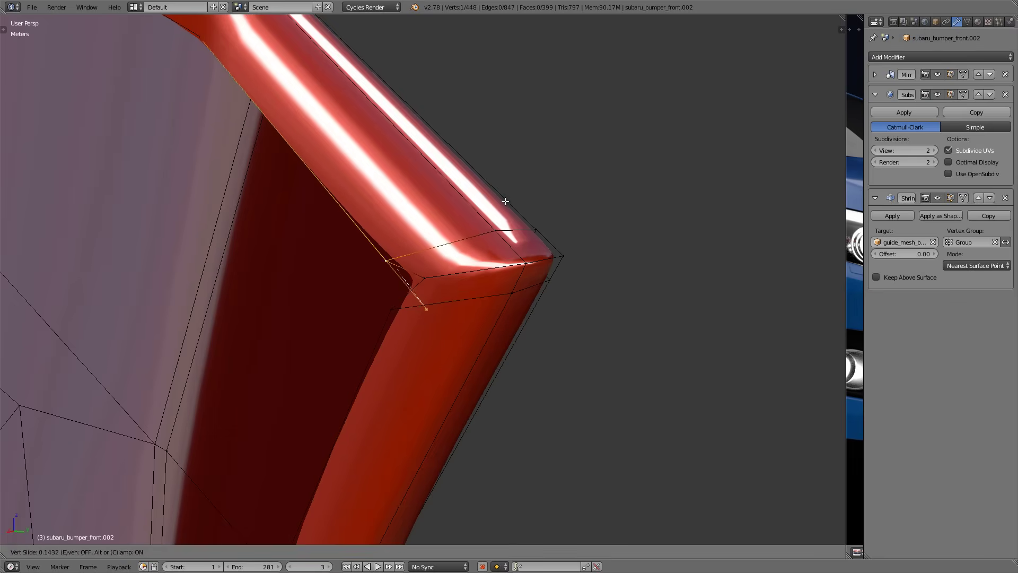
pyautogui.click(474, 247)
pyautogui.hotkey('shift', 'v')
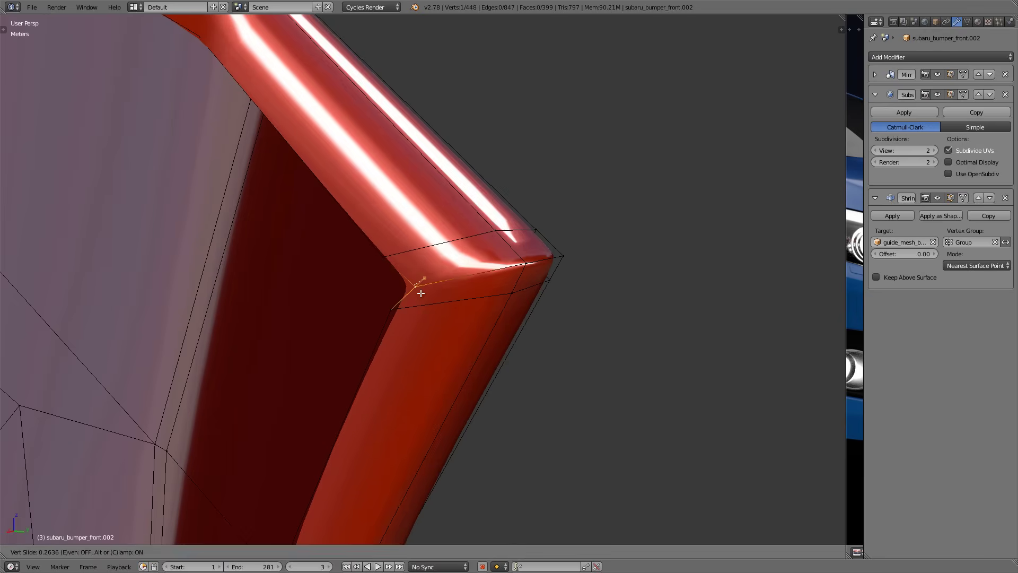
pyautogui.click(415, 279)
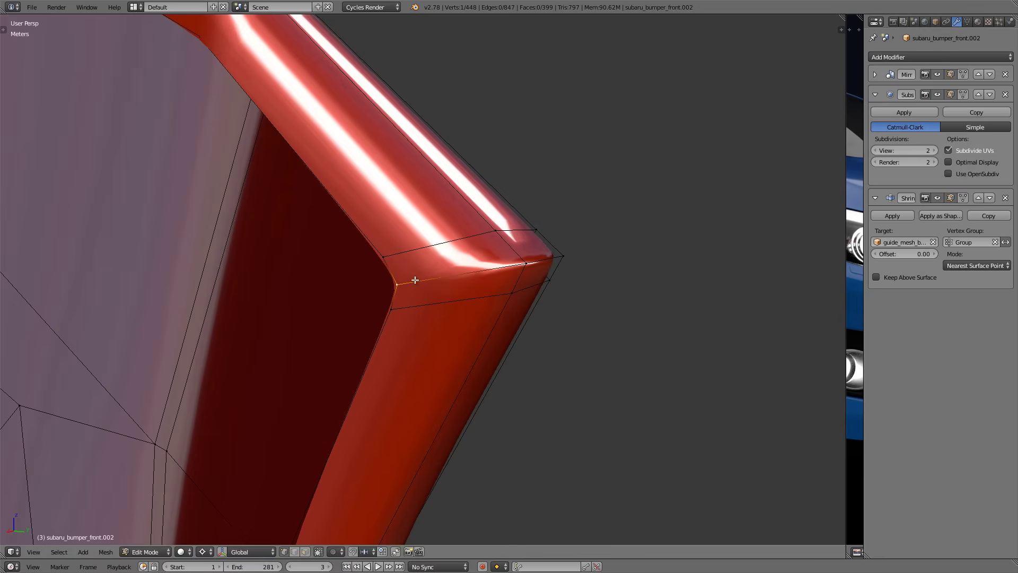
pyautogui.scroll(-8, 418, 277)
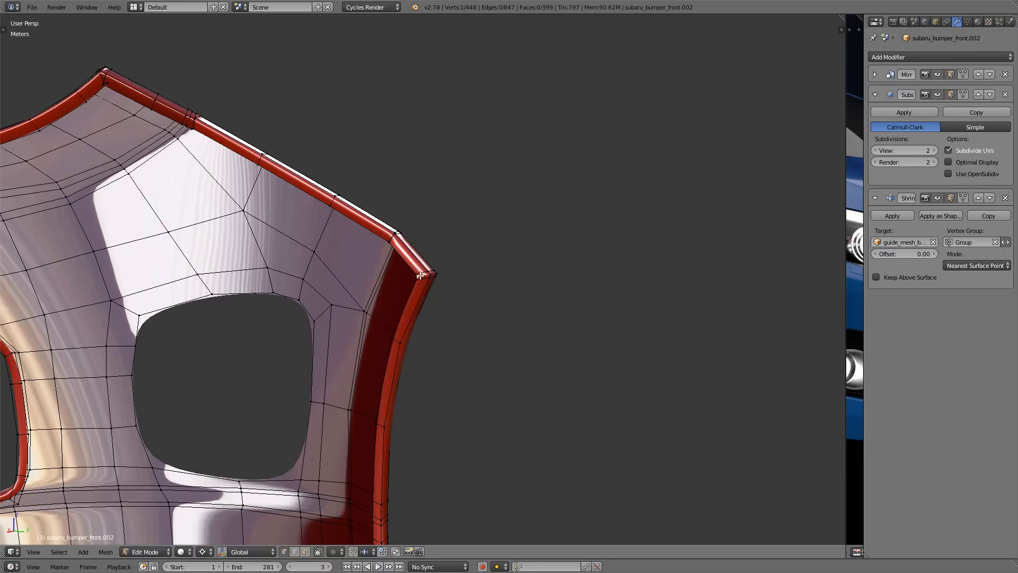
# - Edge-slide the innermost edge loop of the bumper's outer-border rim by about 0.61 to adjust its inner lip
pyautogui.press('Tab')
pyautogui.moveTo(380, 277); pyautogui.dragTo(263, 250, button='middle')
pyautogui.scroll(8, 324, 243)
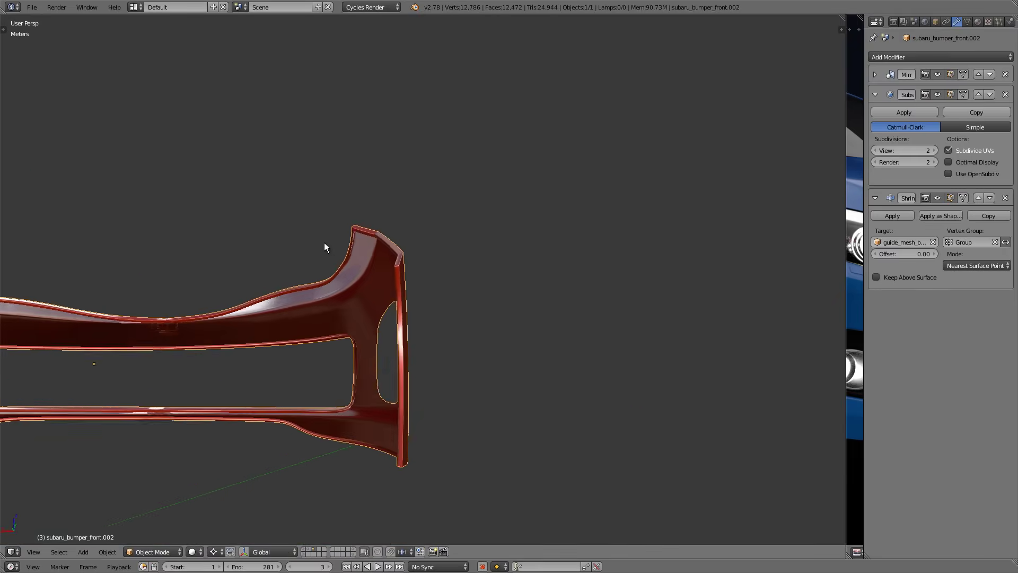
pyautogui.moveTo(404, 268)
pyautogui.mouseDown(button='middle')
pyautogui.moveTo(382, 267)
pyautogui.moveTo(381, 241)
pyautogui.moveTo(411, 265)
pyautogui.moveTo(361, 254)
pyautogui.moveTo(403, 263)
pyautogui.mouseUp(button='middle')
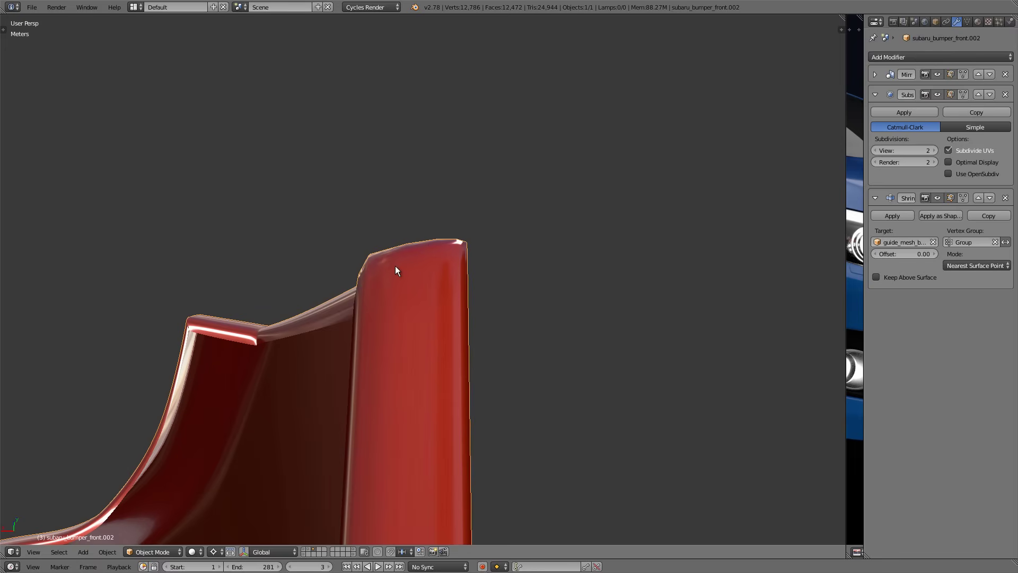
pyautogui.moveTo(387, 278); pyautogui.dragTo(405, 291, button='middle')
pyautogui.press('Tab')
pyautogui.keyDown('alt'); pyautogui.rightClick(333, 267); pyautogui.keyUp('alt')
pyautogui.moveTo(291, 227); pyautogui.dragTo(360, 258, button='middle')
pyautogui.press('g')
pyautogui.press('g')
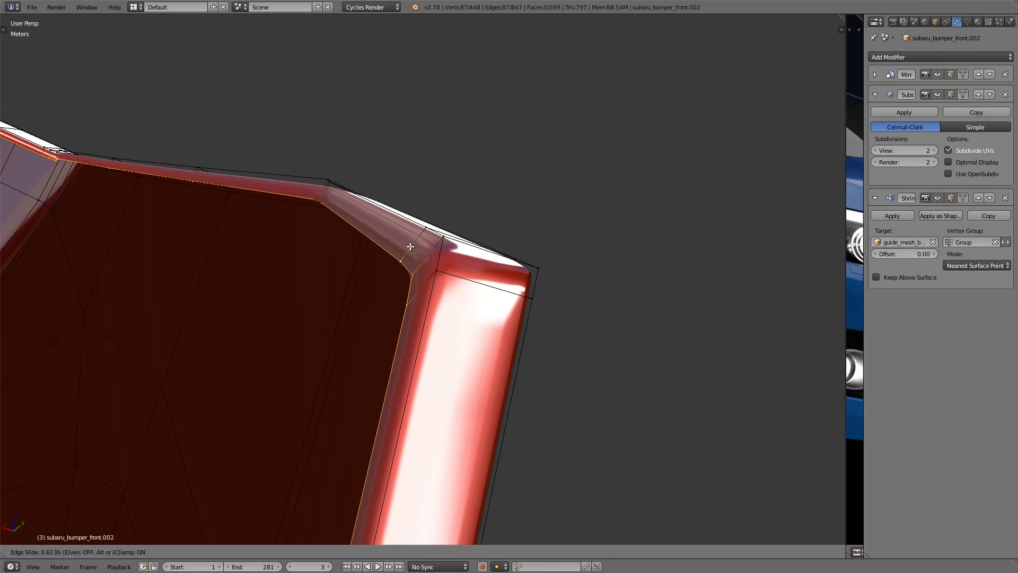
pyautogui.click(412, 246)
pyautogui.moveTo(421, 246)
pyautogui.mouseDown(button='middle')
pyautogui.moveTo(398, 236)
pyautogui.moveTo(413, 247)
pyautogui.mouseUp(button='middle')
pyautogui.press('Tab')
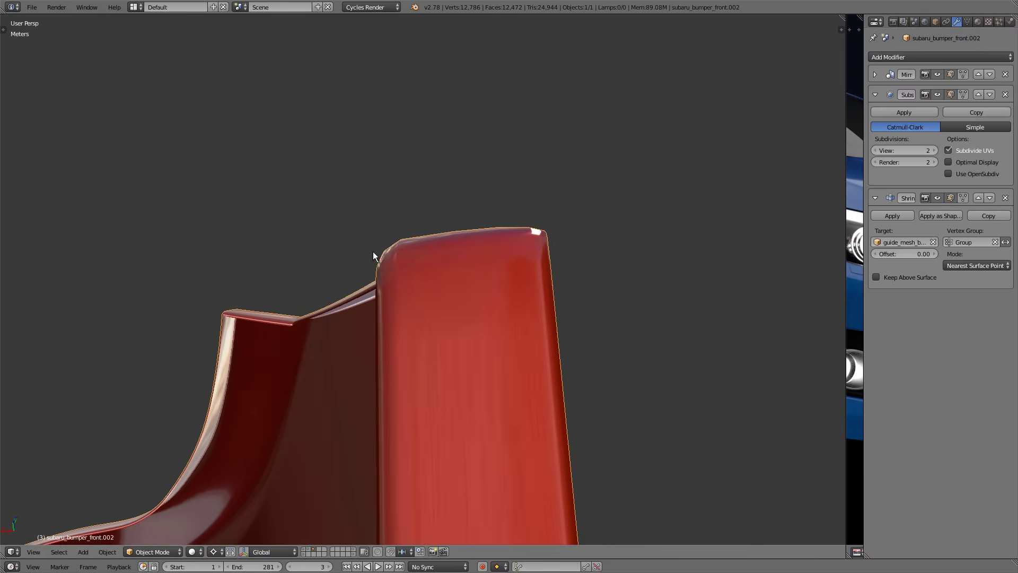
pyautogui.moveTo(472, 235); pyautogui.dragTo(488, 246, button='middle')
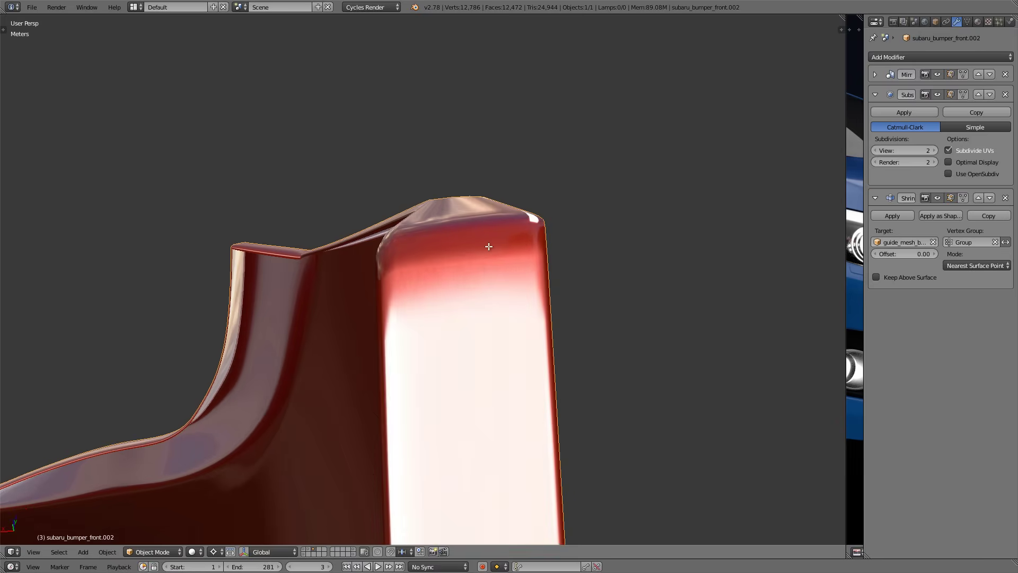
# - Add one centred loop cut running lengthwise around the bumper's outer-border rim
pyautogui.press('Tab')
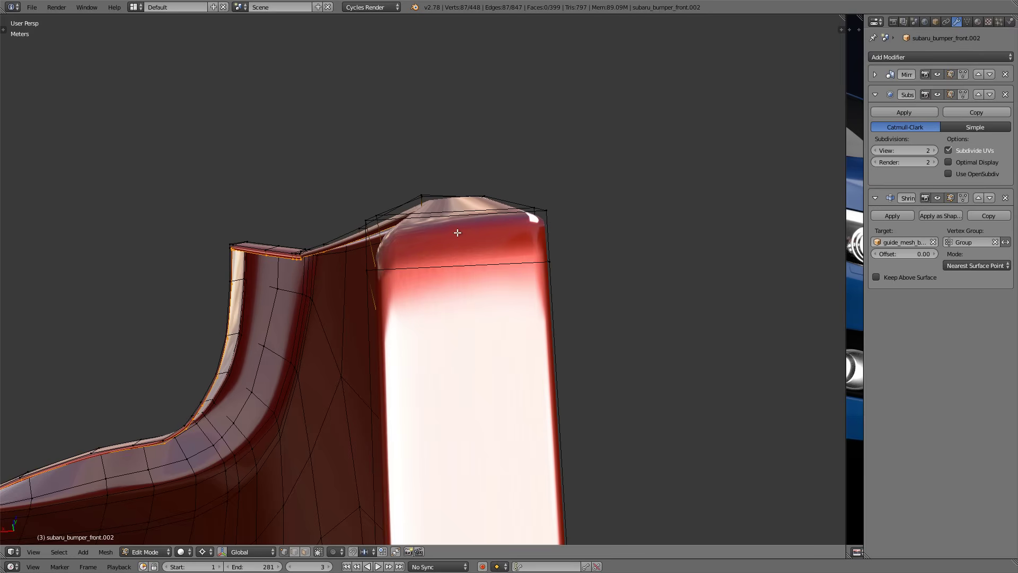
pyautogui.moveTo(474, 213); pyautogui.dragTo(391, 207, button='middle')
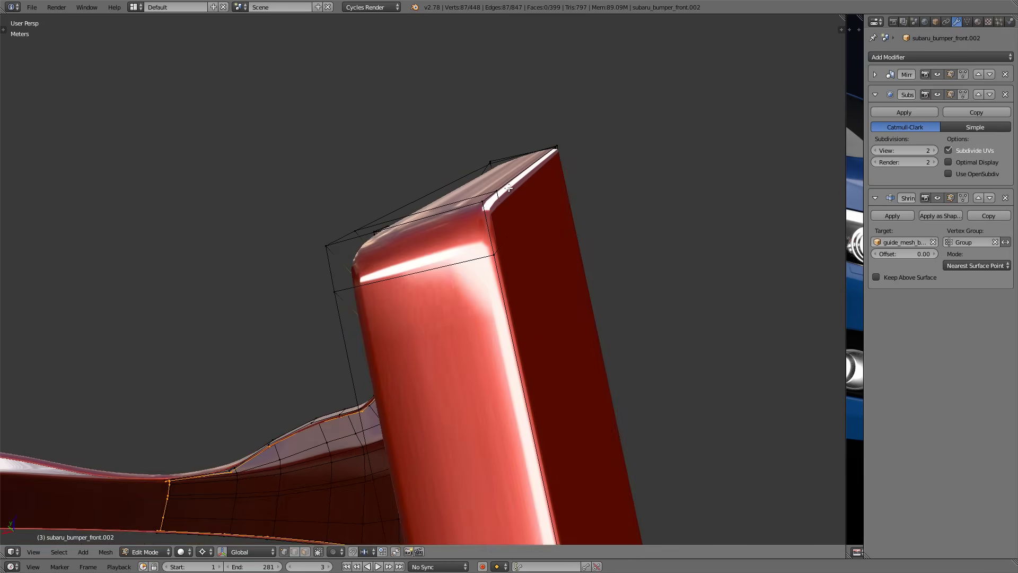
pyautogui.moveTo(483, 178); pyautogui.dragTo(495, 179, button='middle')
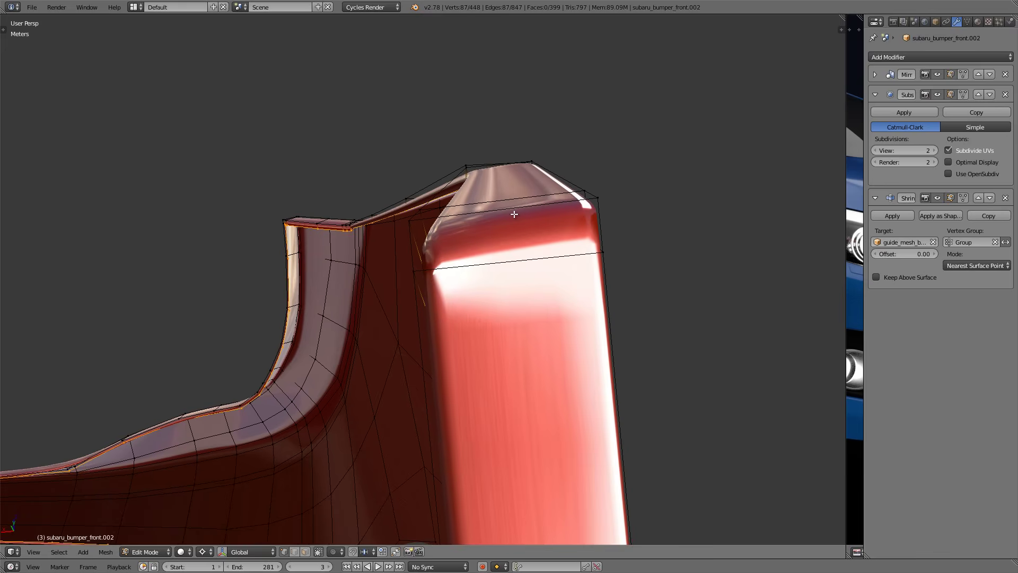
pyautogui.hotkey('ctrl', 'r')
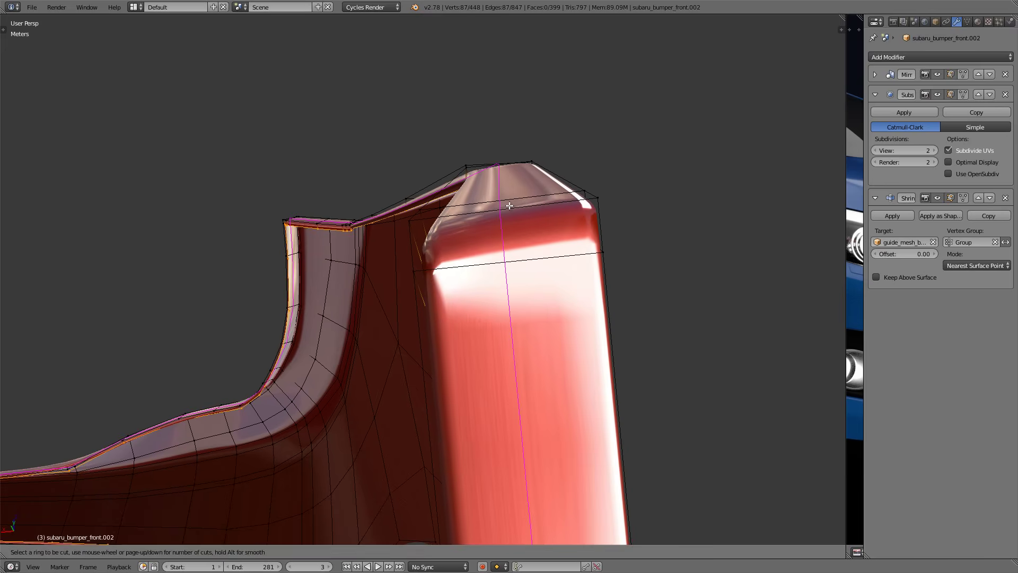
pyautogui.click(508, 206)
pyautogui.click(497, 207)
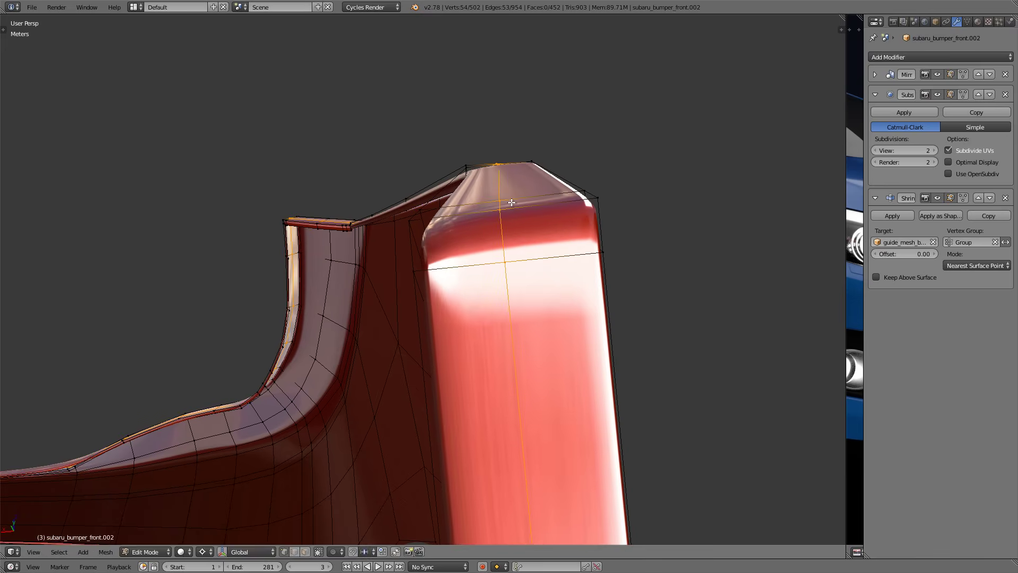
# - Select the rim's edge loops bordering the outer surface and edge-slide them toward that surface to round the edge
pyautogui.moveTo(496, 207); pyautogui.dragTo(523, 216, button='middle')
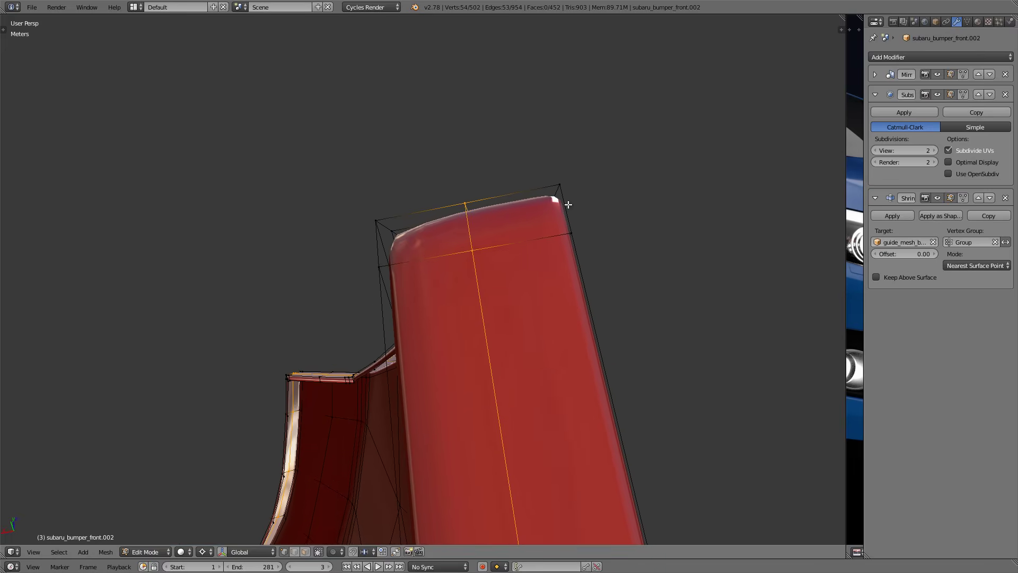
pyautogui.moveTo(543, 215); pyautogui.dragTo(553, 255, button='middle')
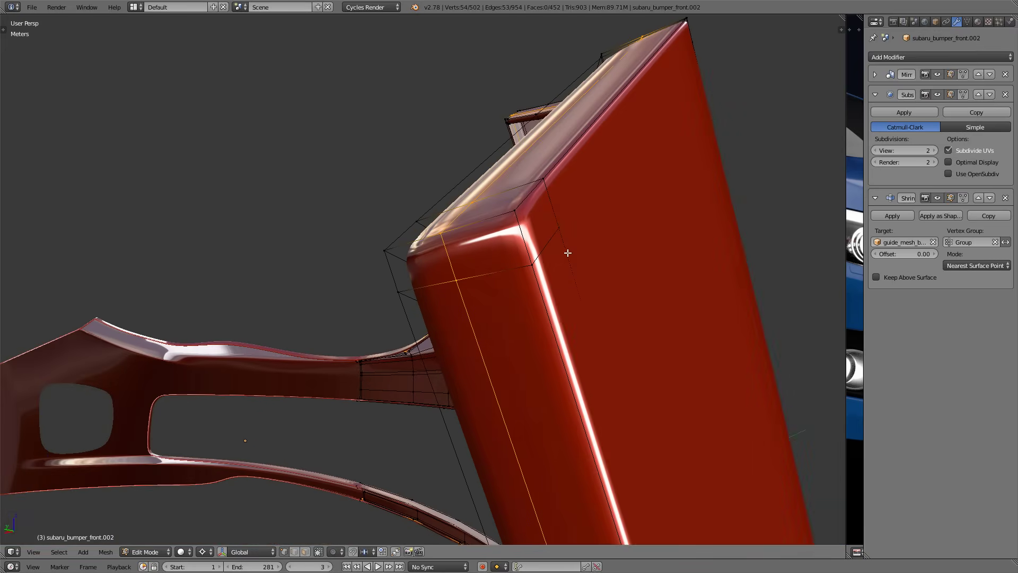
pyautogui.moveTo(542, 315); pyautogui.dragTo(549, 315, button='middle')
pyautogui.keyDown('alt'); pyautogui.rightClick(531, 196); pyautogui.keyUp('alt')
pyautogui.moveTo(531, 195); pyautogui.dragTo(429, 345, button='middle')
pyautogui.keyDown('alt'); pyautogui.keyDown('shift'); pyautogui.rightClick(578, 150); pyautogui.keyUp('shift'); pyautogui.keyUp('alt')
pyautogui.scroll(5, 343, 334)
pyautogui.keyDown('alt'); pyautogui.keyDown('shift'); pyautogui.rightClick(315, 333); pyautogui.keyUp('shift'); pyautogui.keyUp('alt')
pyautogui.moveTo(402, 291); pyautogui.dragTo(436, 238, button='middle')
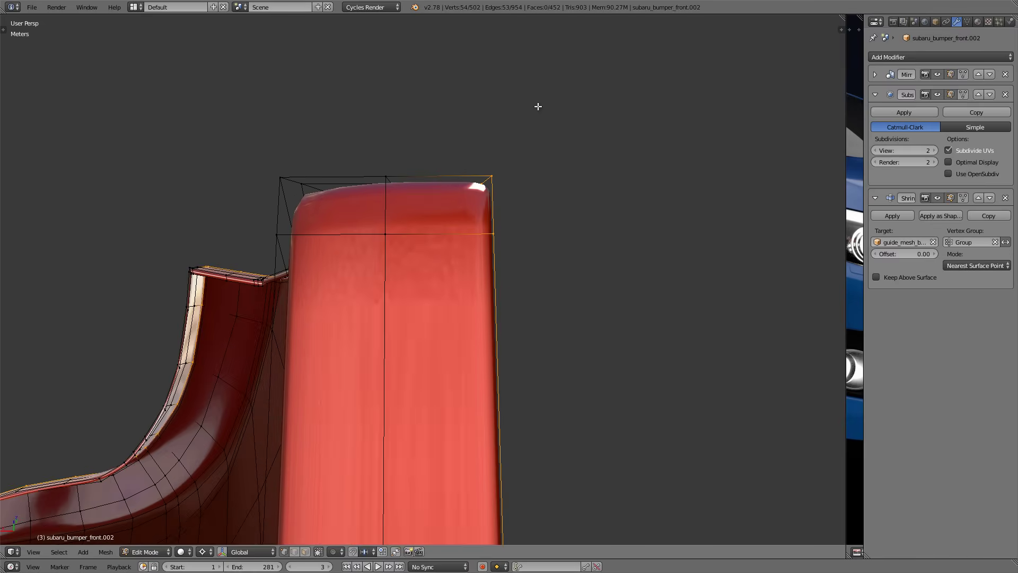
pyautogui.press('g')
pyautogui.press('g')
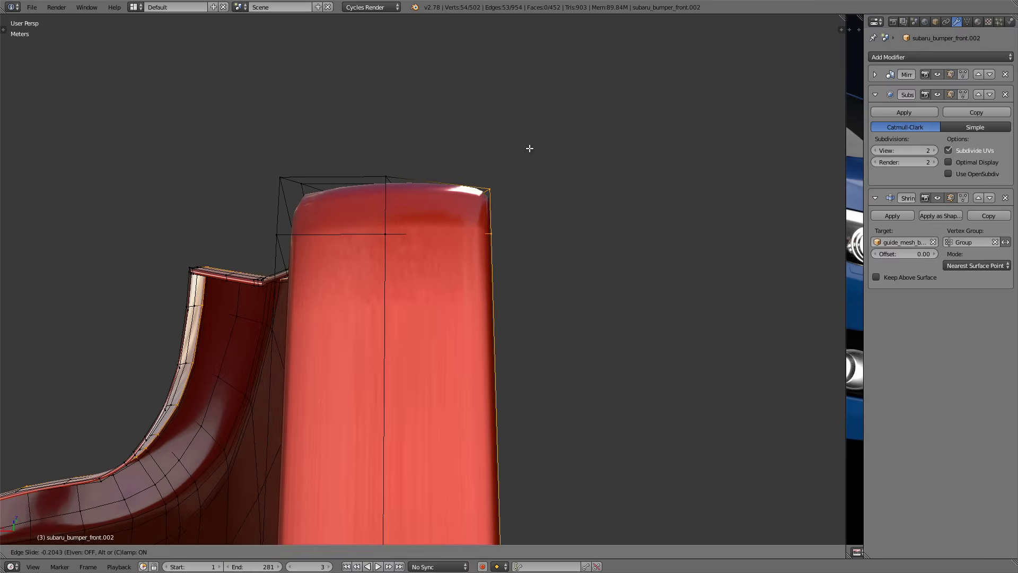
pyautogui.click(517, 198)
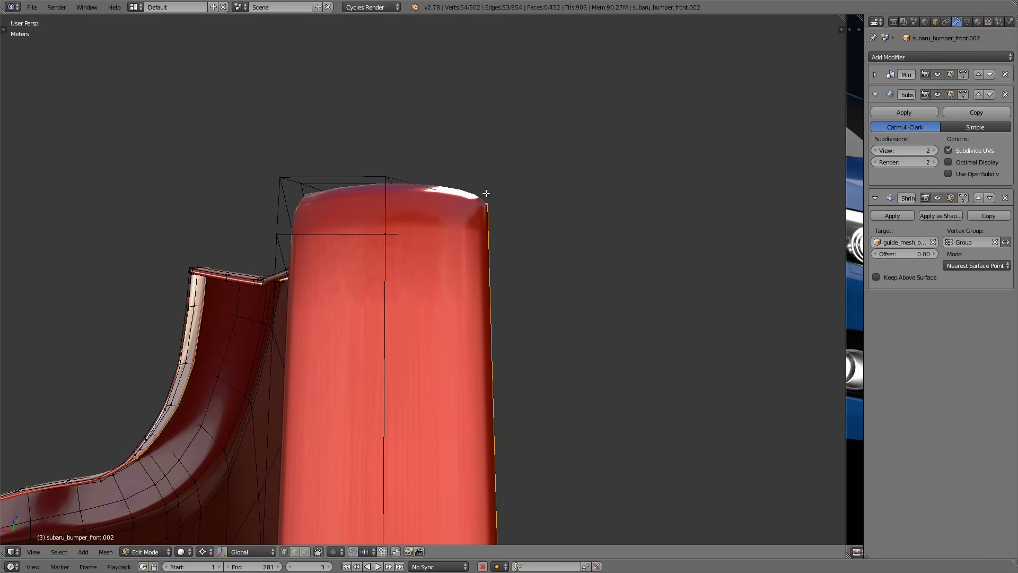
# - Fine-tune the selected rim loops with another edge slide and return to Object Mode
pyautogui.moveTo(457, 199); pyautogui.dragTo(471, 237, button='middle')
pyautogui.press('g')
pyautogui.press('g')
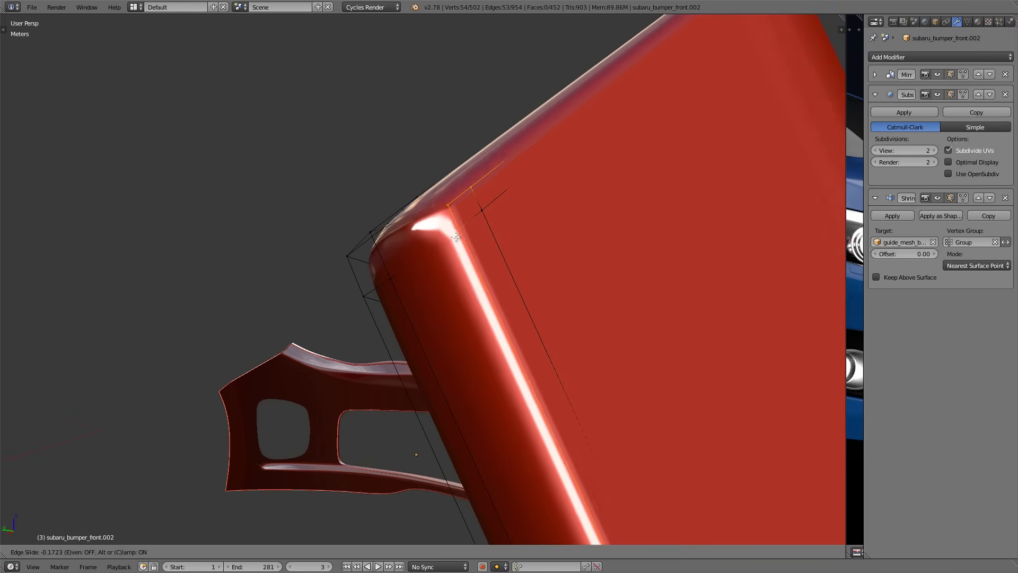
pyautogui.click(481, 228)
pyautogui.moveTo(481, 228); pyautogui.dragTo(518, 194, button='middle')
pyautogui.press('Tab')
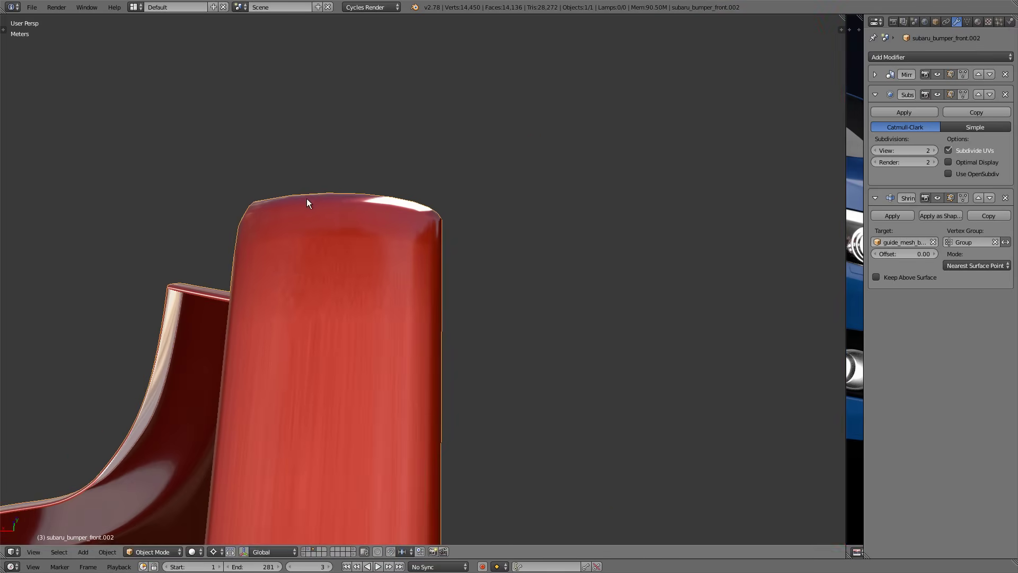
# - Compare the thickened bumper with its alternative version and the guide mesh without openings, and show the blue car's reference image maximized
pyautogui.moveTo(376, 225); pyautogui.dragTo(449, 199, button='middle')
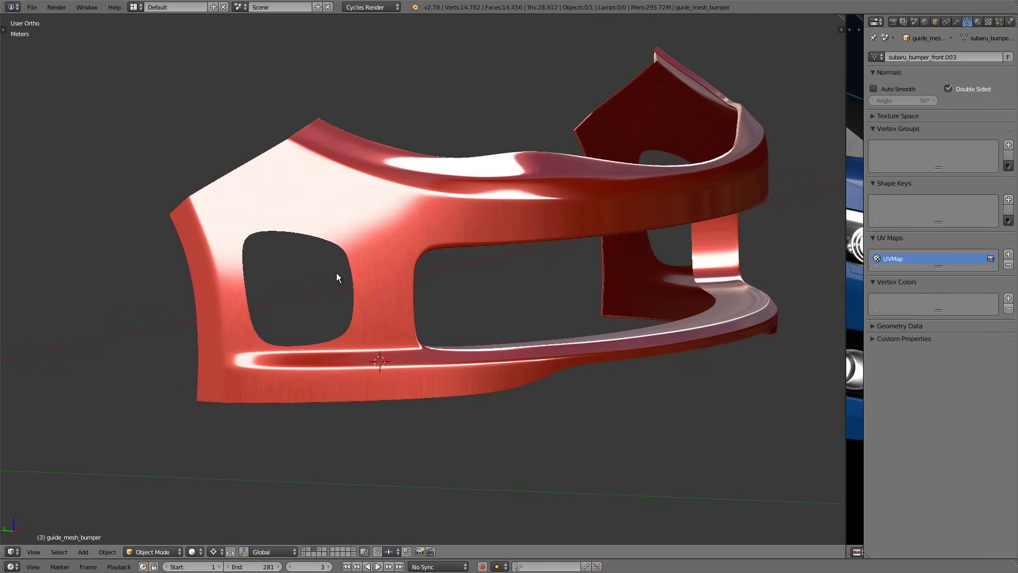
pyautogui.moveTo(343, 266)
pyautogui.mouseDown(button='middle')
pyautogui.moveTo(393, 251)
pyautogui.moveTo(391, 237)
pyautogui.moveTo(390, 263)
pyautogui.moveTo(368, 264)
pyautogui.moveTo(328, 251)
pyautogui.moveTo(320, 235)
pyautogui.moveTo(386, 264)
pyautogui.moveTo(377, 265)
pyautogui.mouseUp(button='middle')
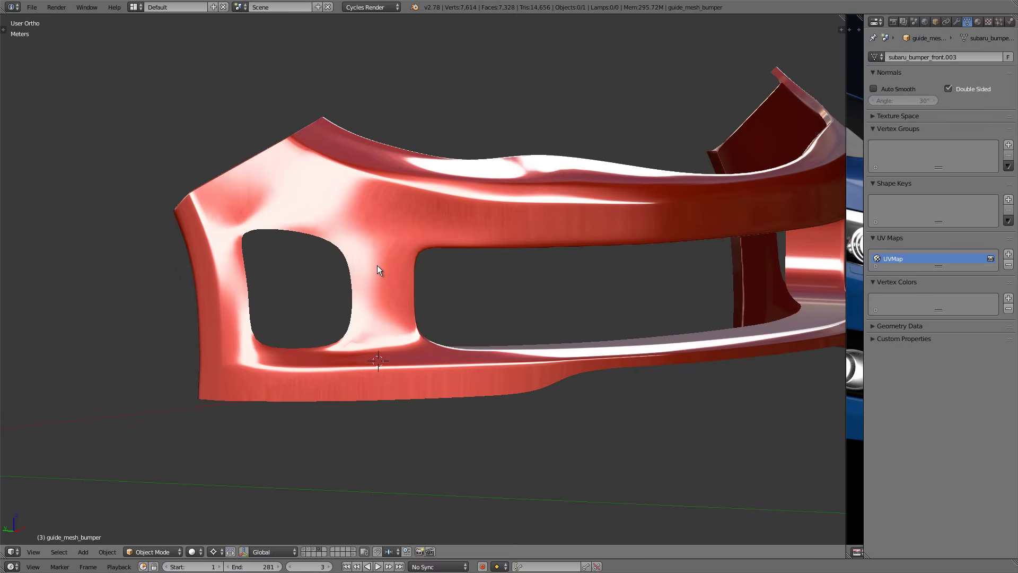
pyautogui.moveTo(376, 264); pyautogui.dragTo(348, 221, button='middle')
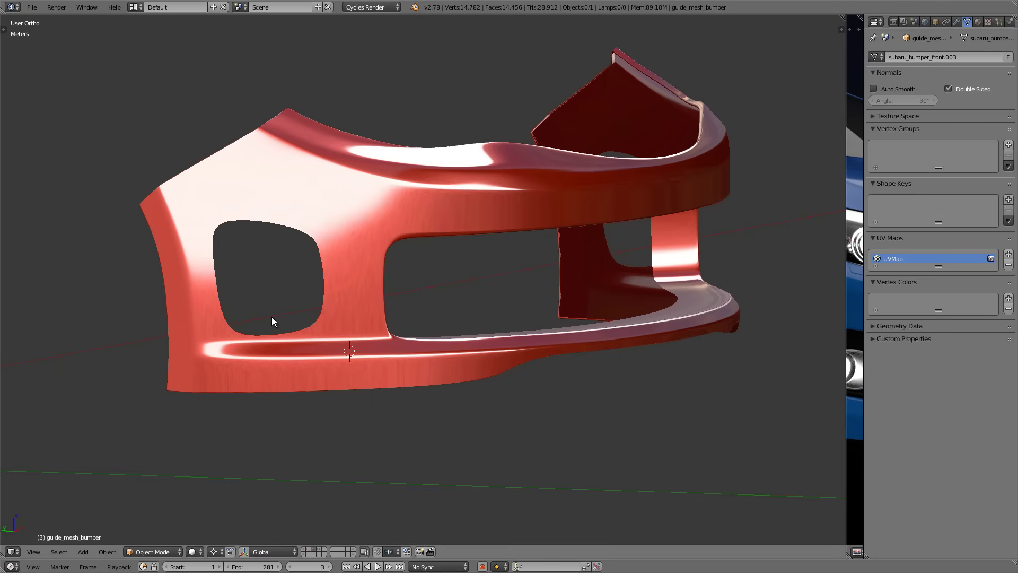
pyautogui.hotkey('ctrl', 'z')
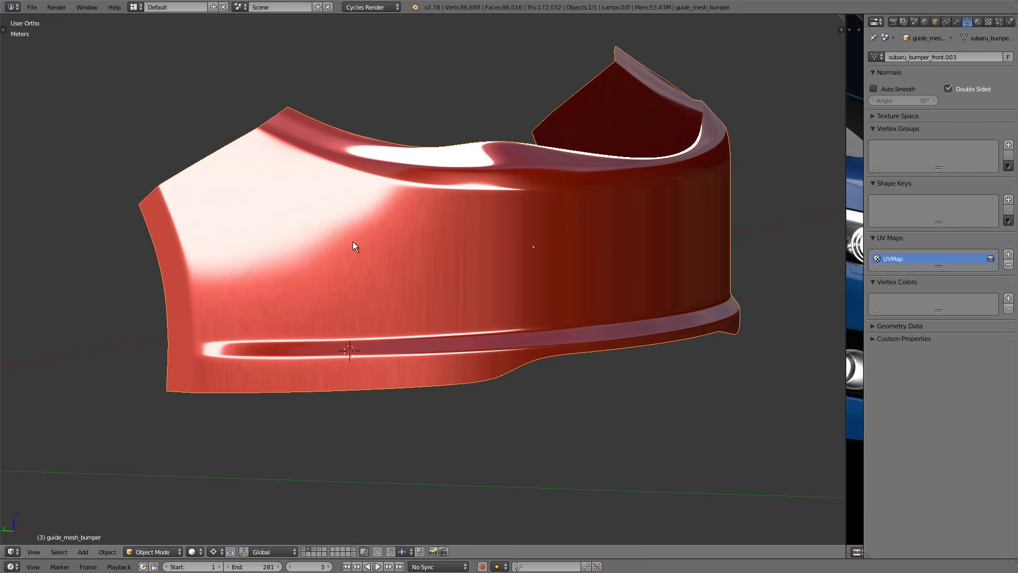
pyautogui.hotkey('ctrl', 'shift', 'z')
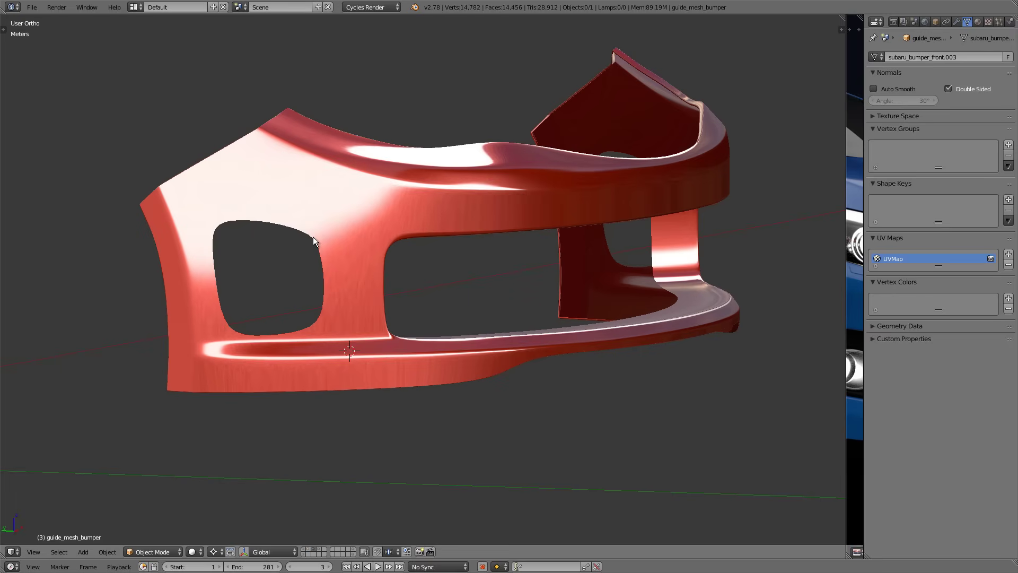
pyautogui.hotkey('ctrl', 'space')
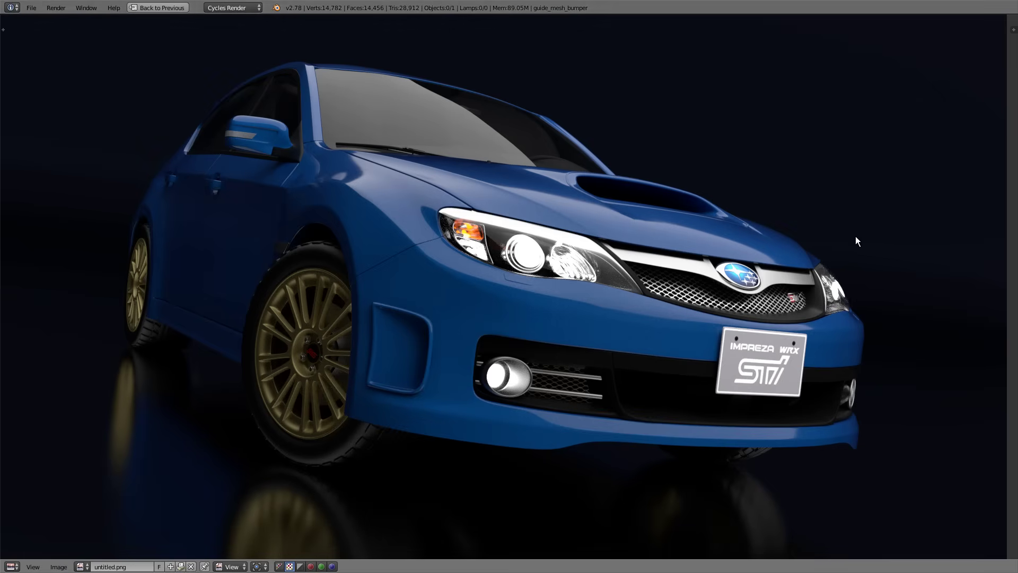